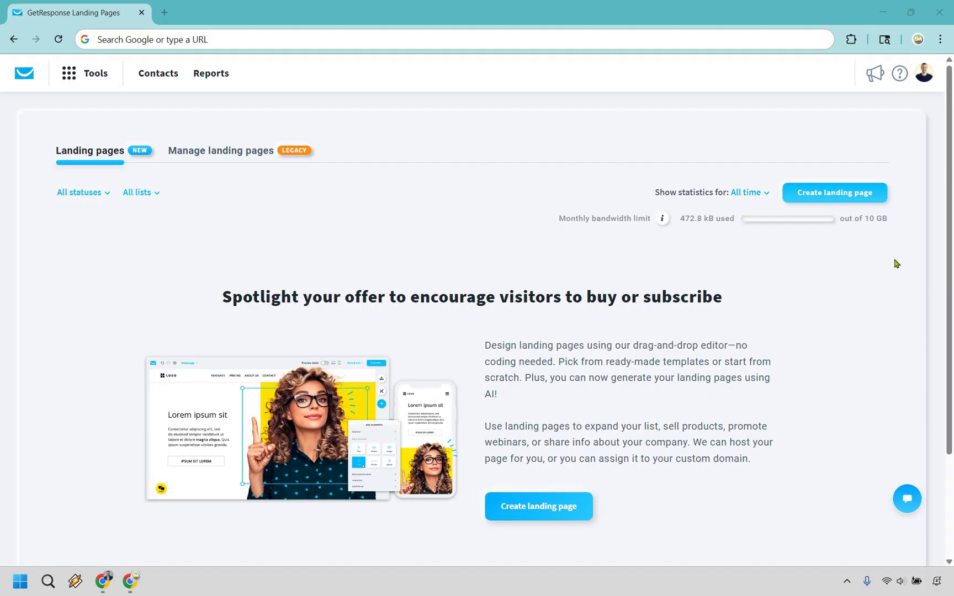
Step: Start creating a new landing page and choose to build it from a ready-made template
click(95, 77)
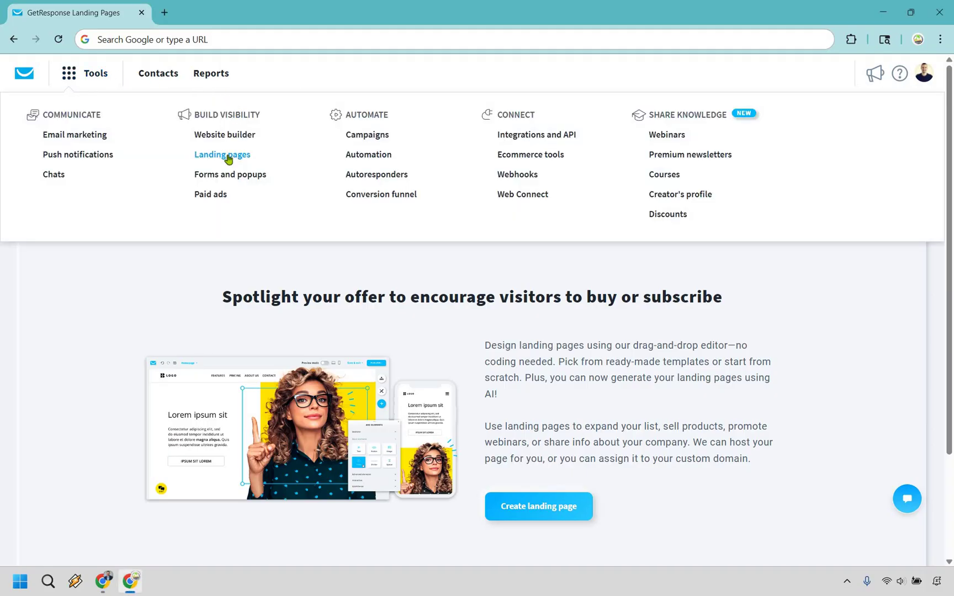
click(118, 298)
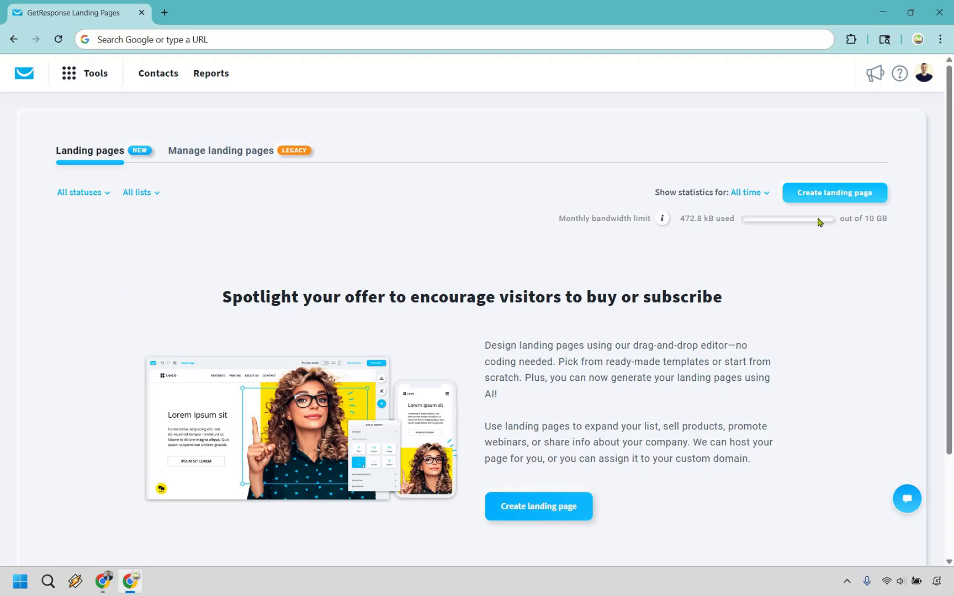
click(535, 504)
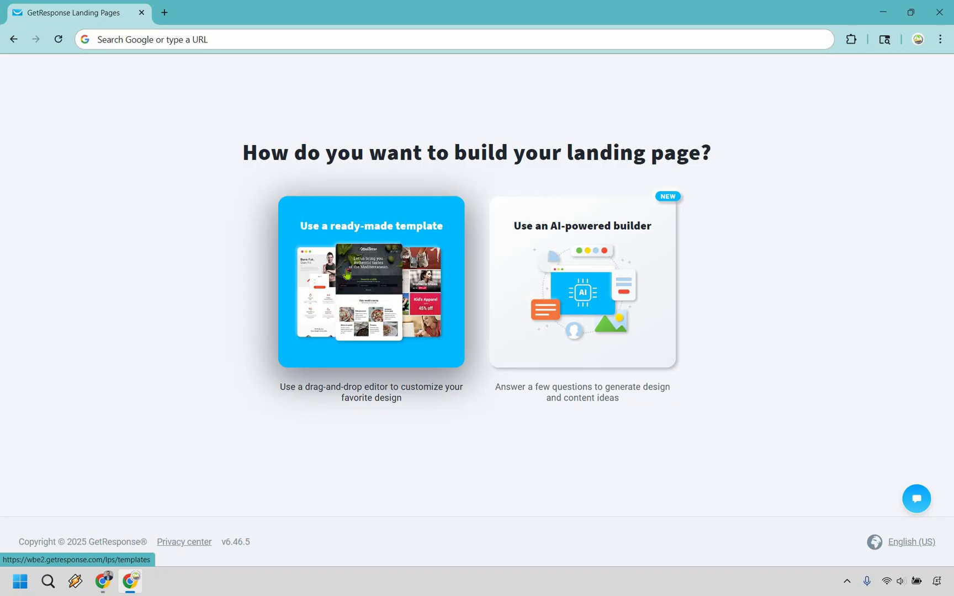
click(347, 274)
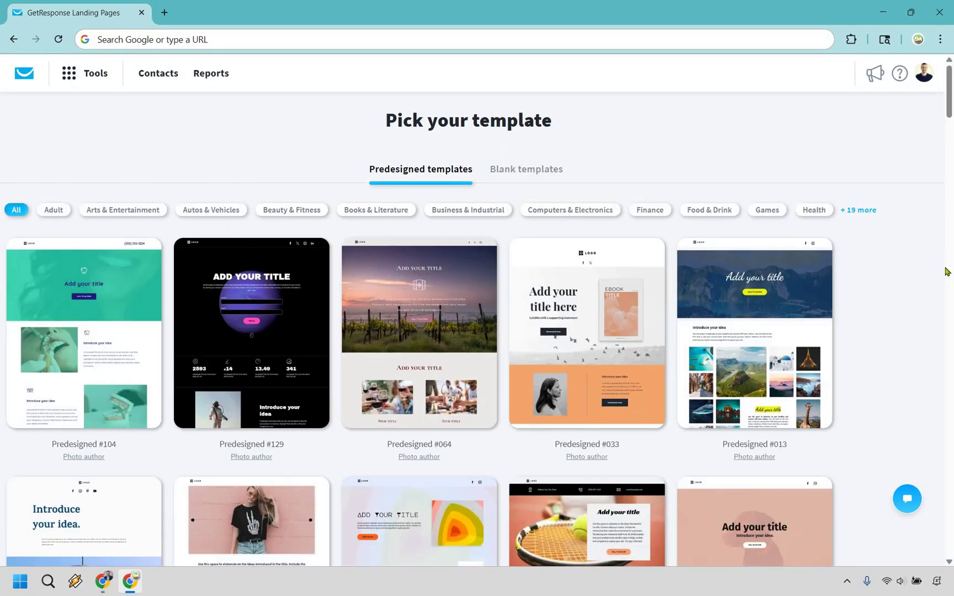
Step: Look through the range of predesigned landing page templates and return to the start of the gallery
scroll(946, 271, down, 10)
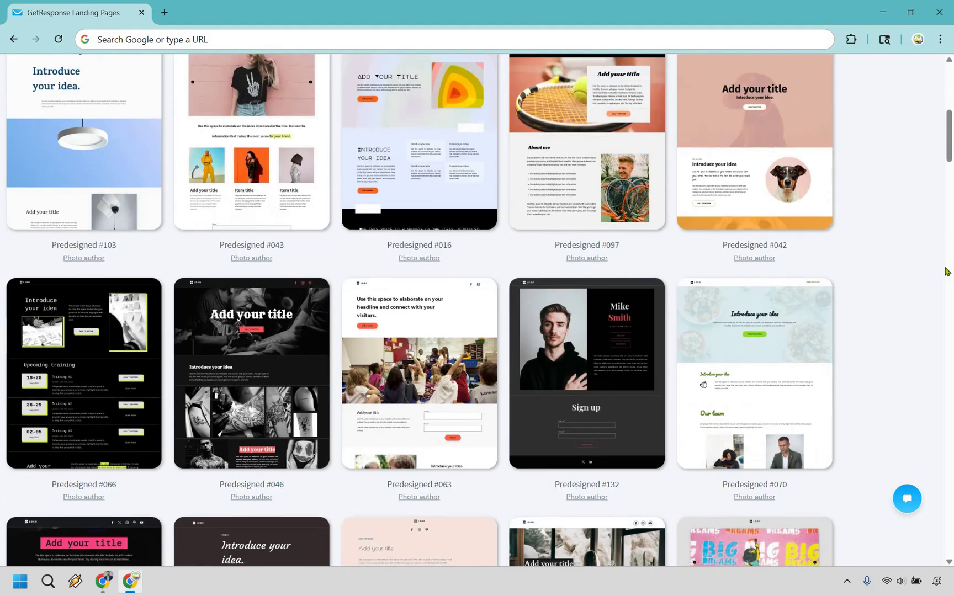
scroll(944, 270, down, 4)
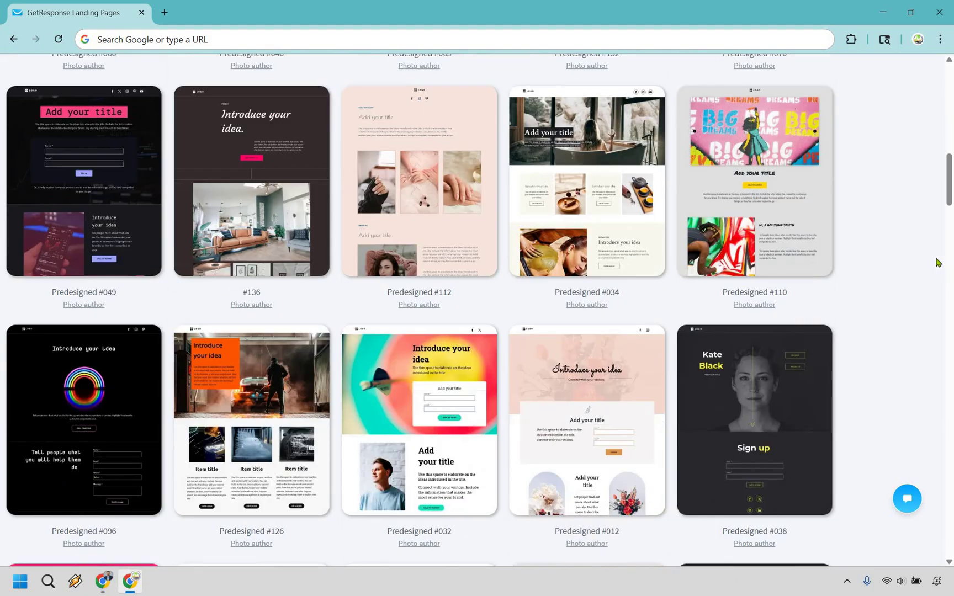
scroll(937, 263, down, 3)
scroll(937, 262, down, 3)
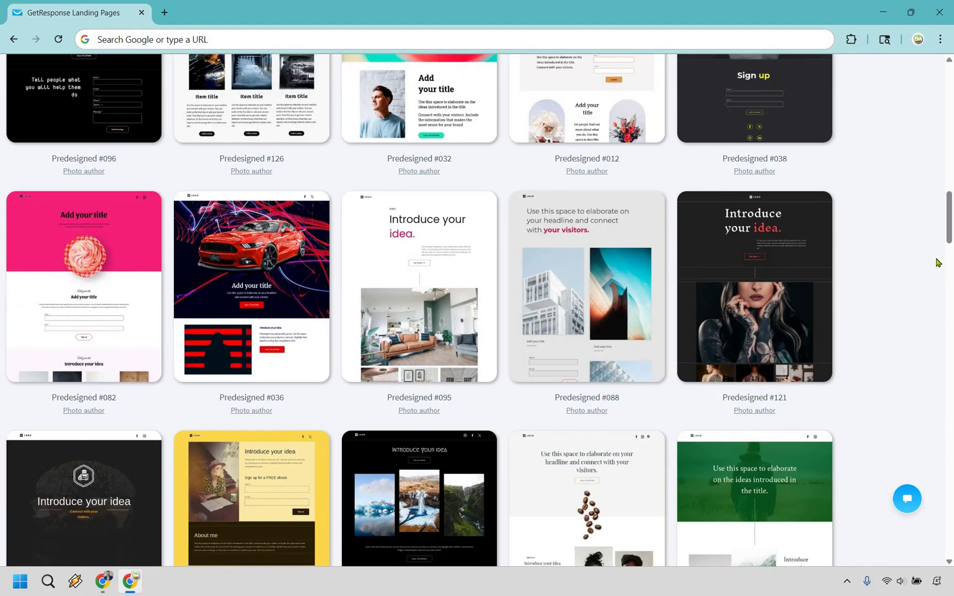
scroll(937, 262, down, 4)
scroll(937, 262, down, 3)
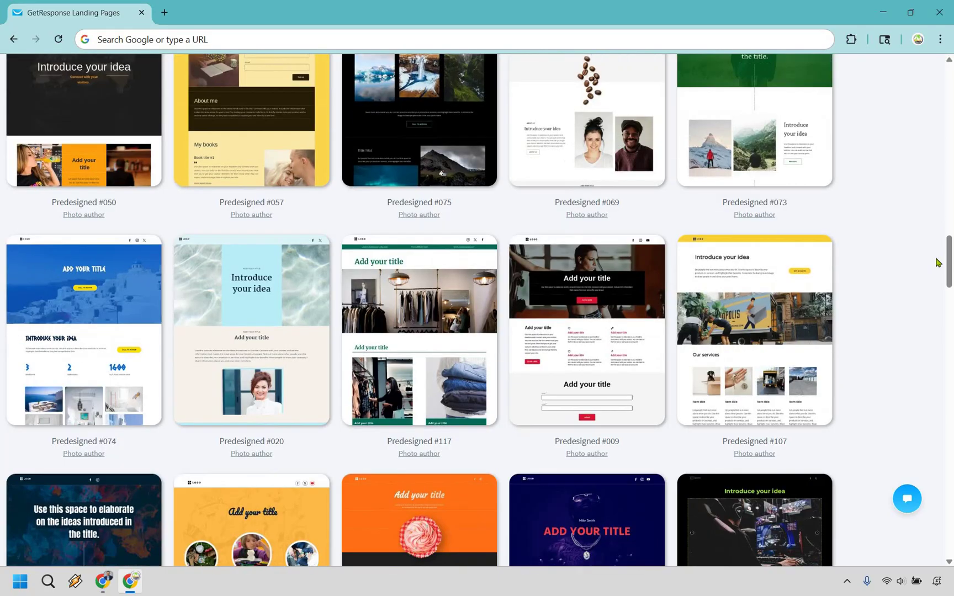
scroll(937, 262, down, 3)
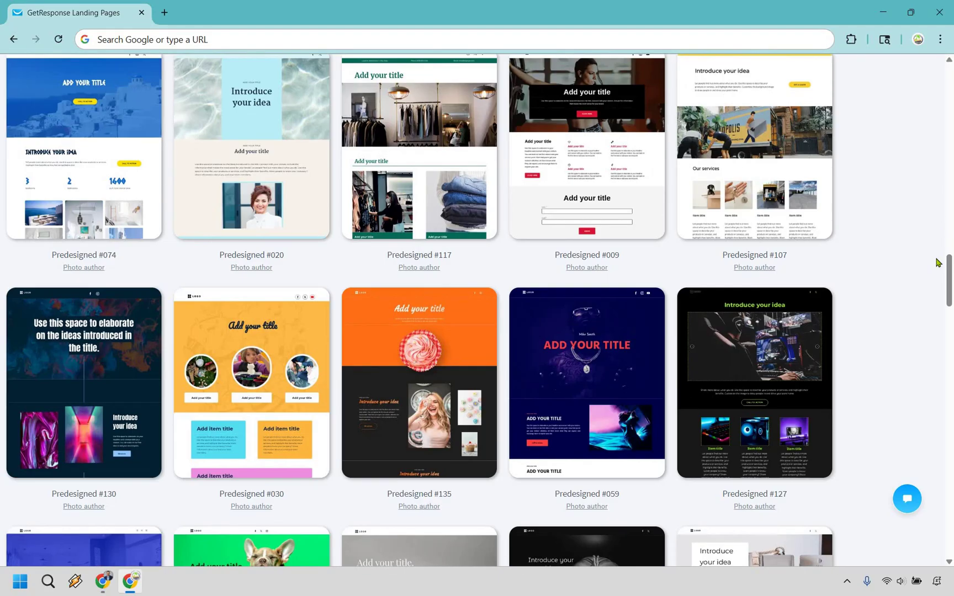
scroll(937, 262, down, 4)
scroll(937, 262, down, 3)
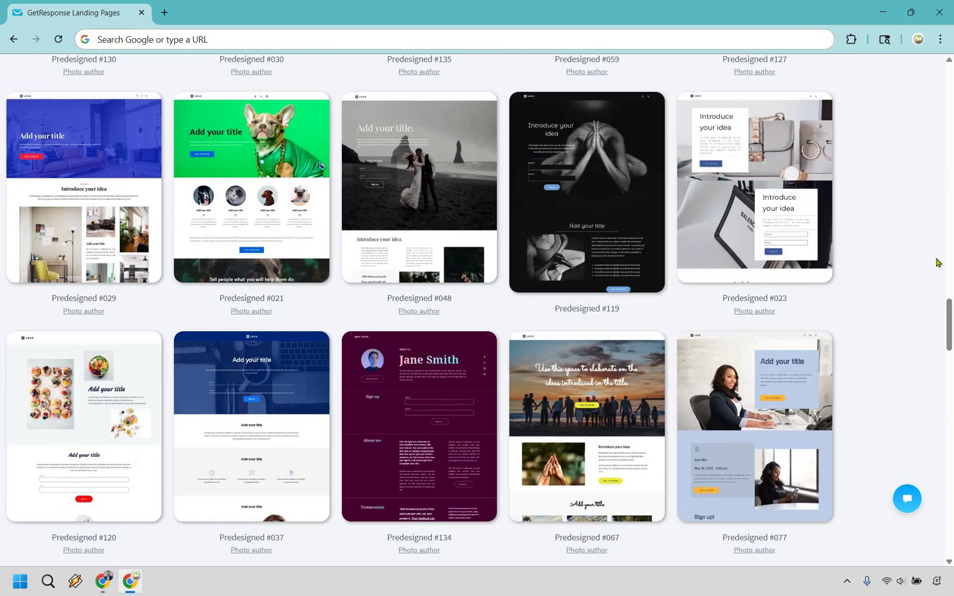
scroll(937, 262, down, 4)
scroll(933, 273, down, 3)
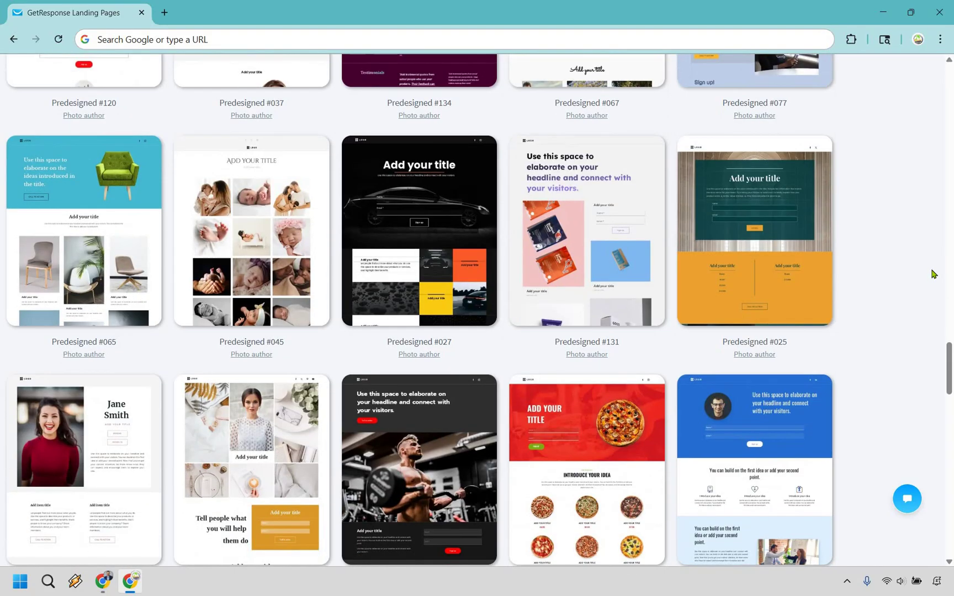
scroll(933, 273, down, 3)
scroll(933, 273, down, 4)
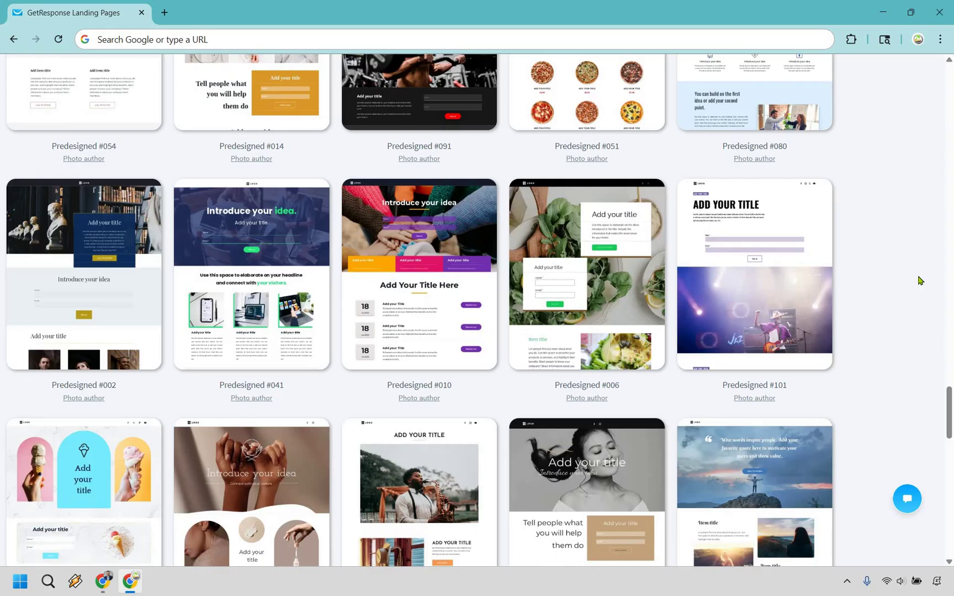
scroll(920, 280, up, 20)
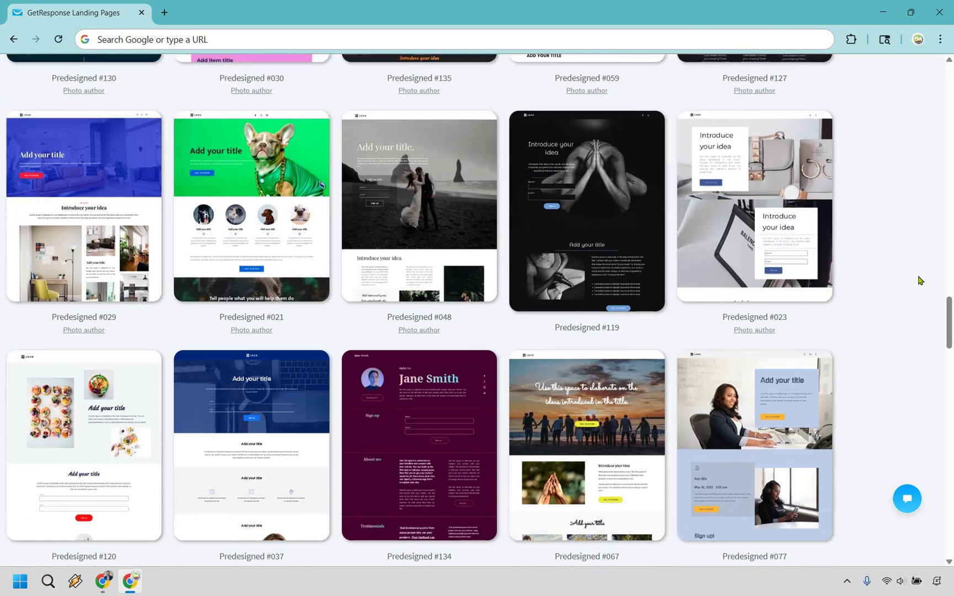
scroll(920, 280, up, 20)
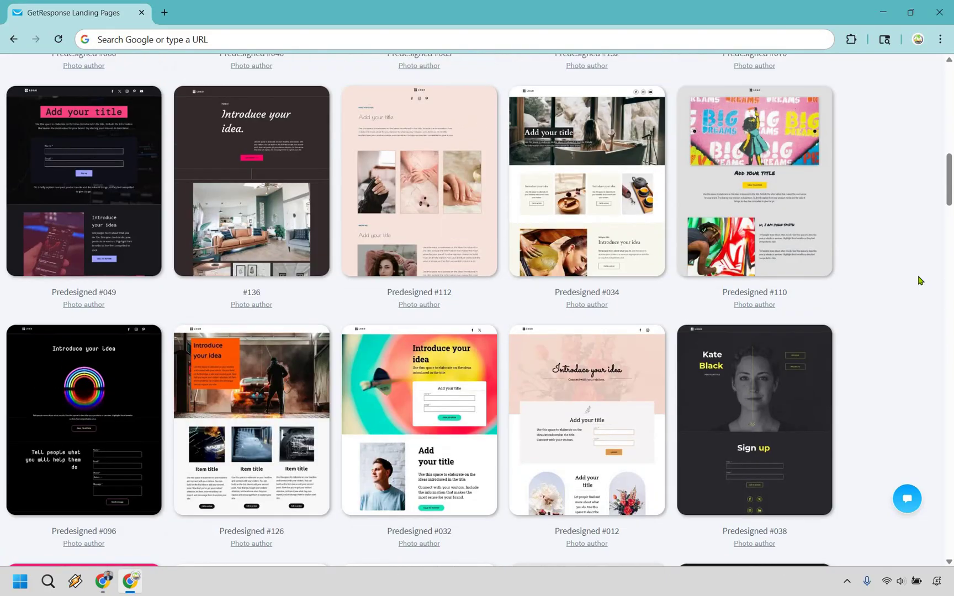
scroll(920, 280, up, 3)
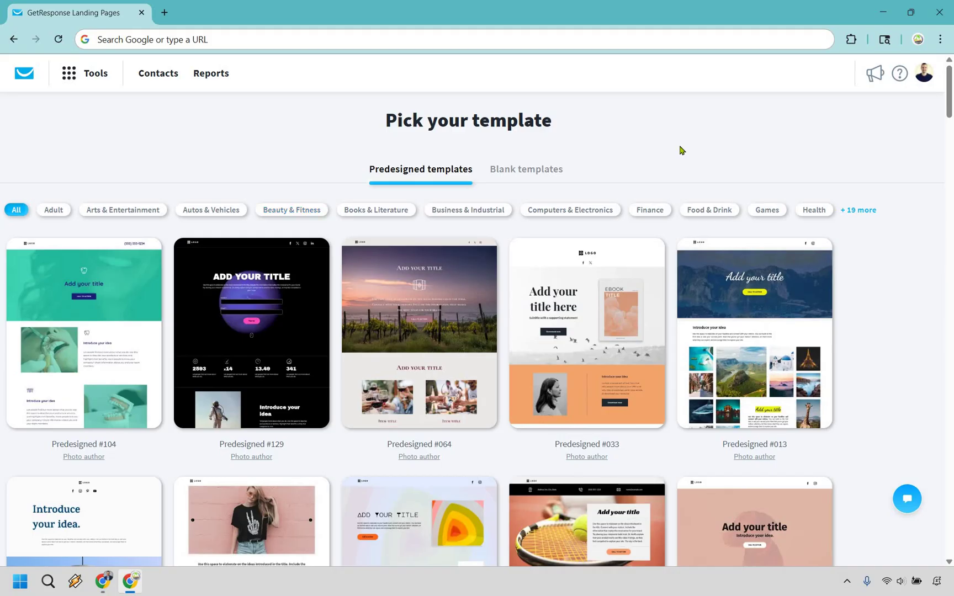
Step: Preview Blank template #3 among the blank templates and use it for the landing page
click(533, 172)
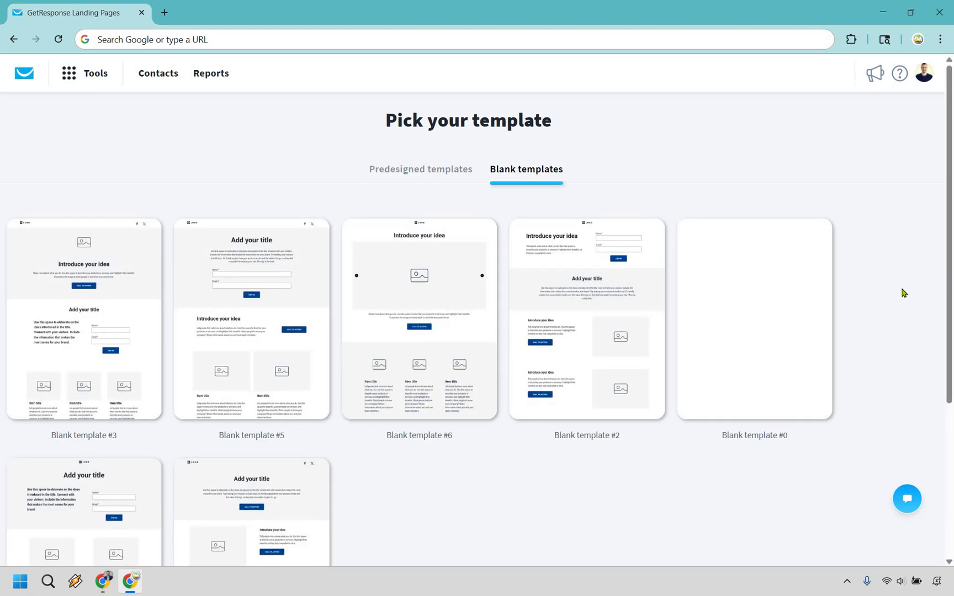
scroll(903, 292, down, 1)
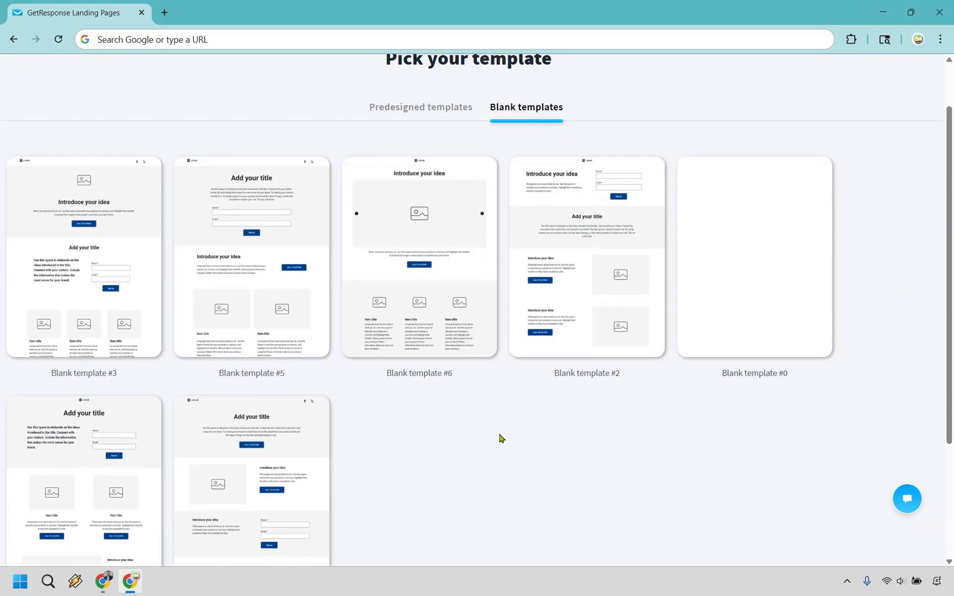
mouse_move(120, 221)
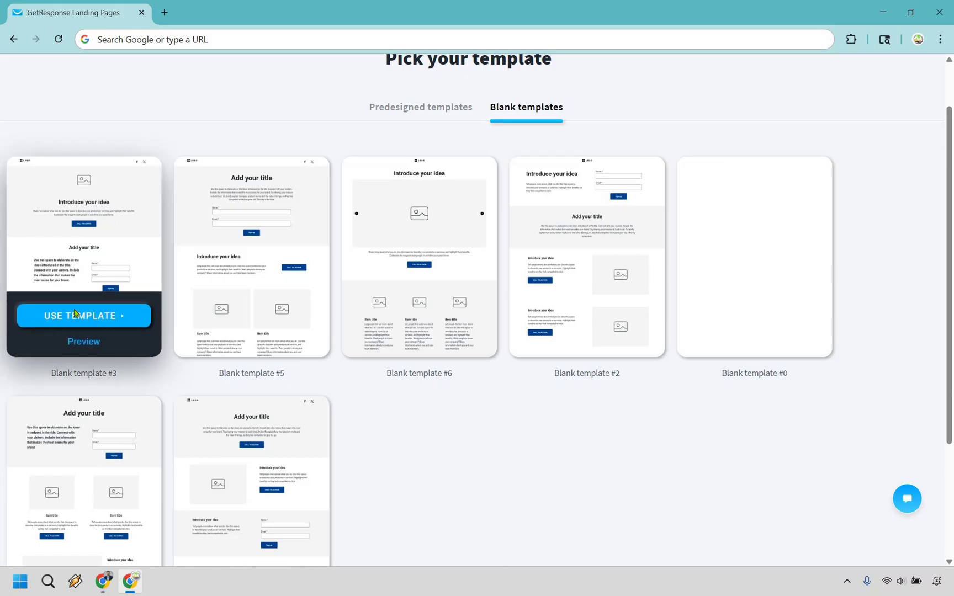
click(80, 343)
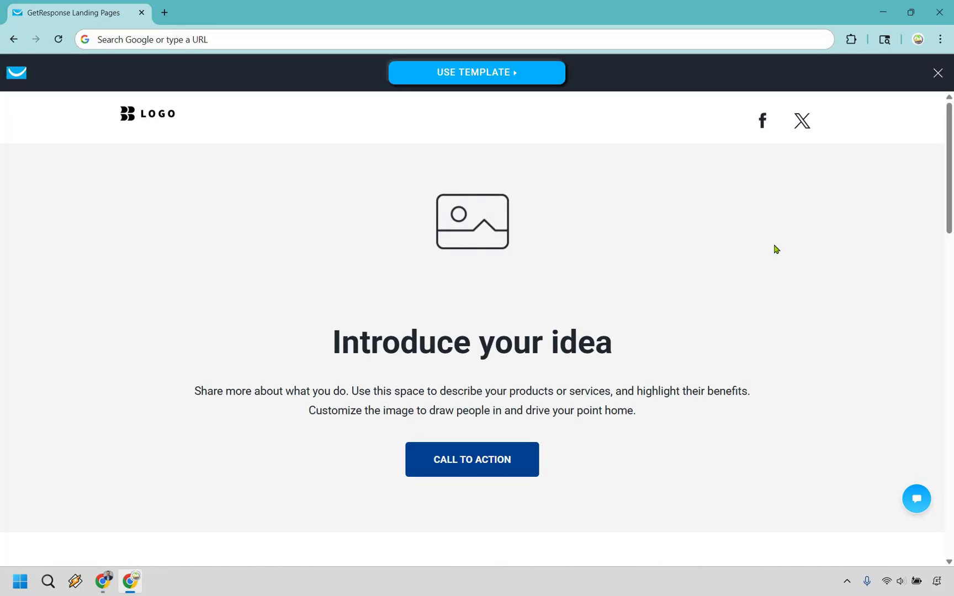
scroll(776, 249, down, 15)
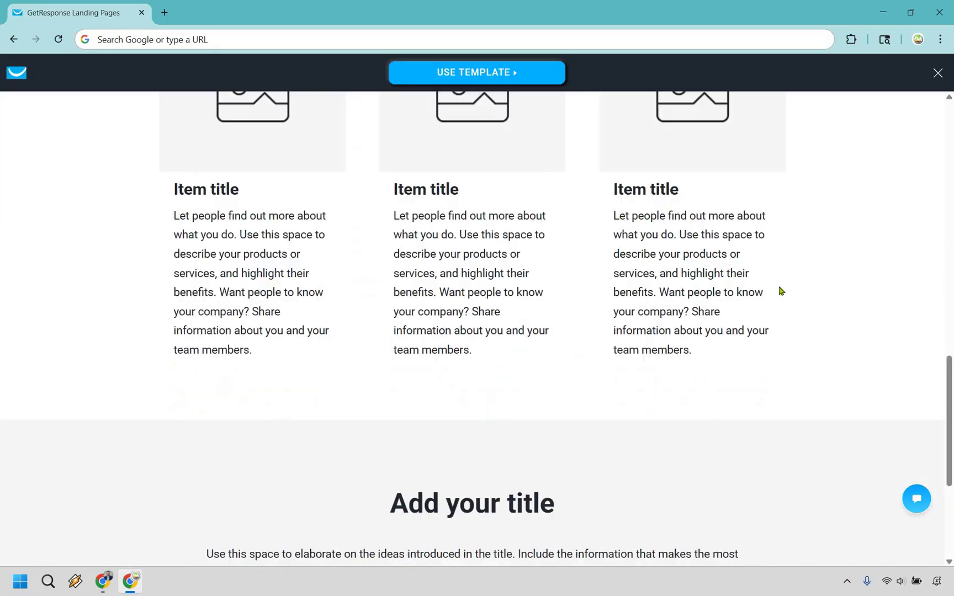
scroll(780, 291, down, 5)
scroll(781, 294, up, 20)
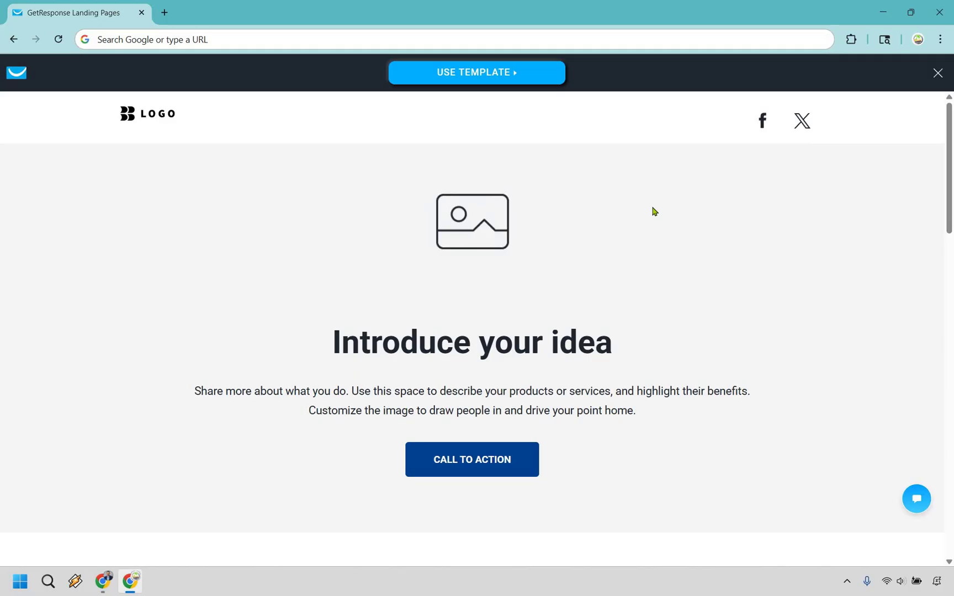
click(467, 82)
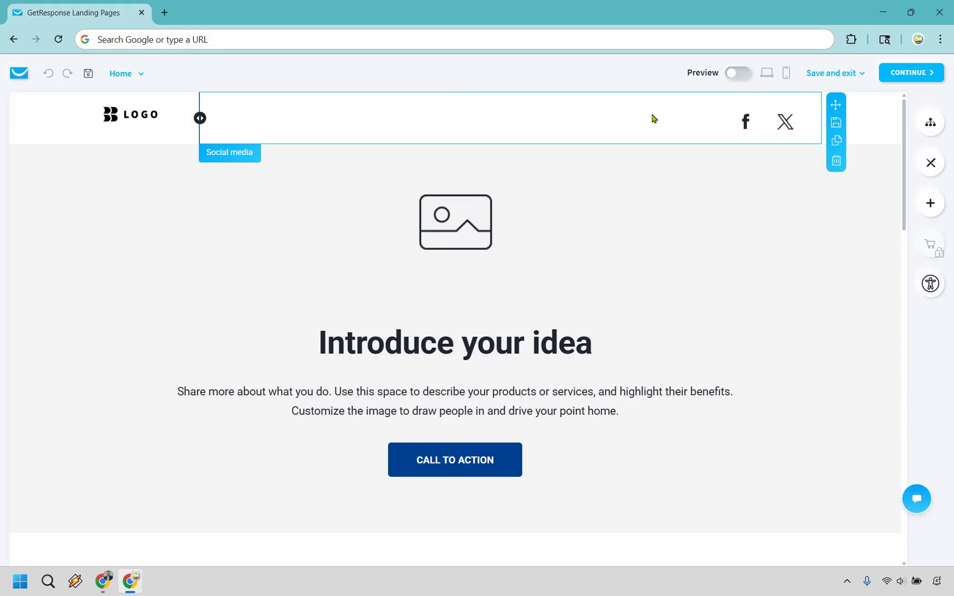
Step: Delete the social media block from the header and the image placeholder above the "Introduce your idea" heading
click(836, 163)
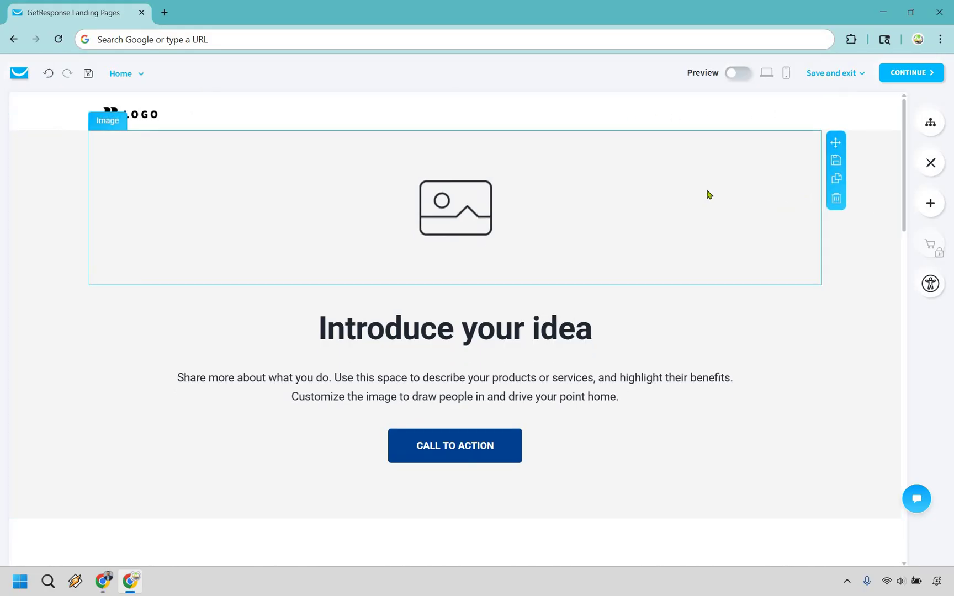
scroll(708, 194, down, 3)
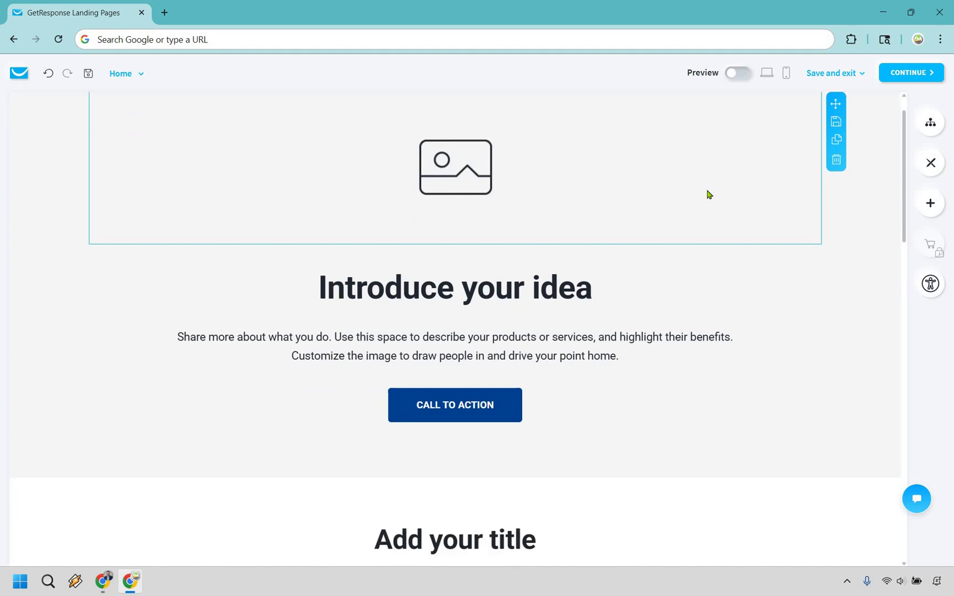
scroll(559, 271, up, 3)
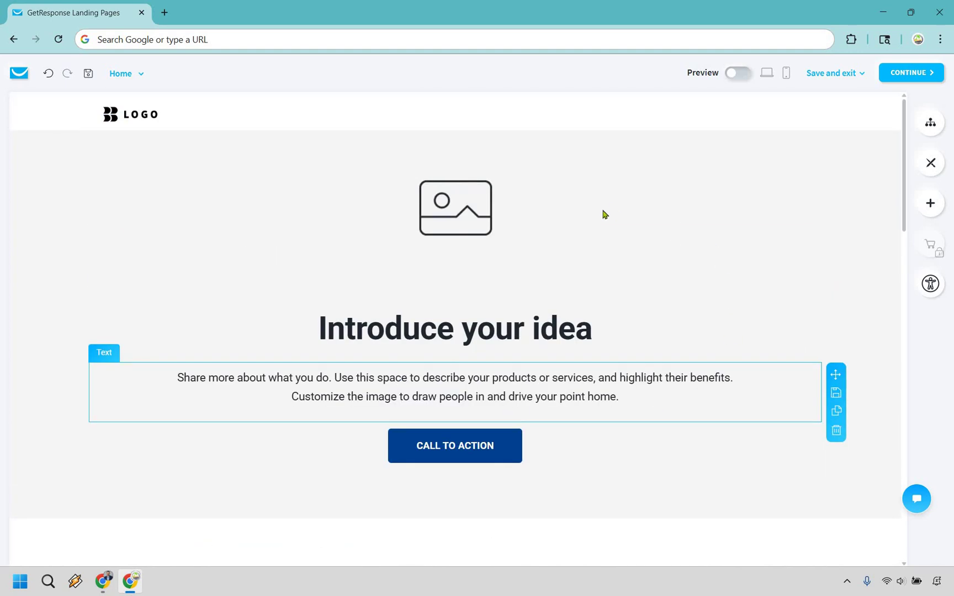
click(837, 200)
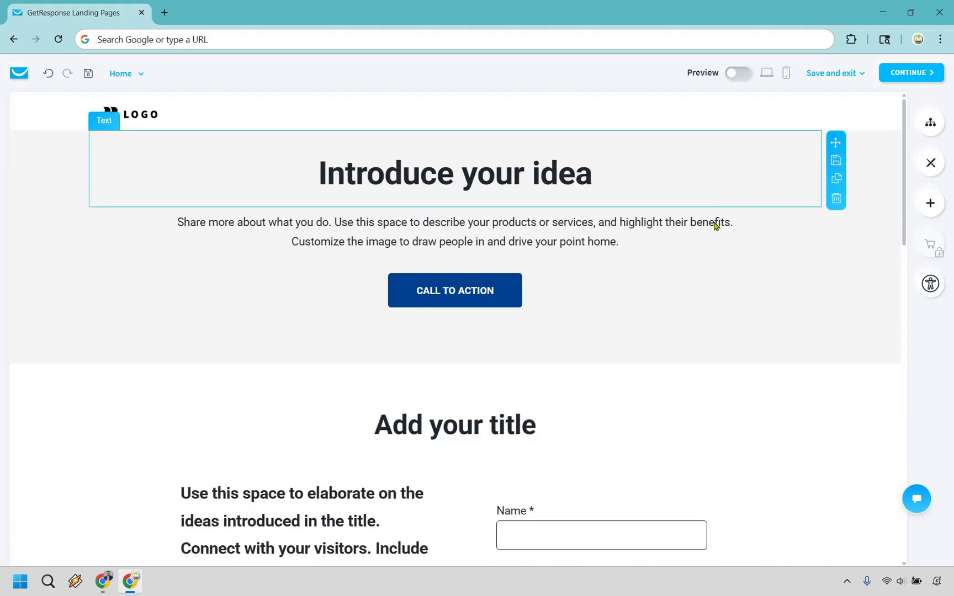
Step: Delete the whole "Add your title" section that contains the name and email sign-up form
scroll(822, 246, down, 4)
scroll(836, 250, down, 2)
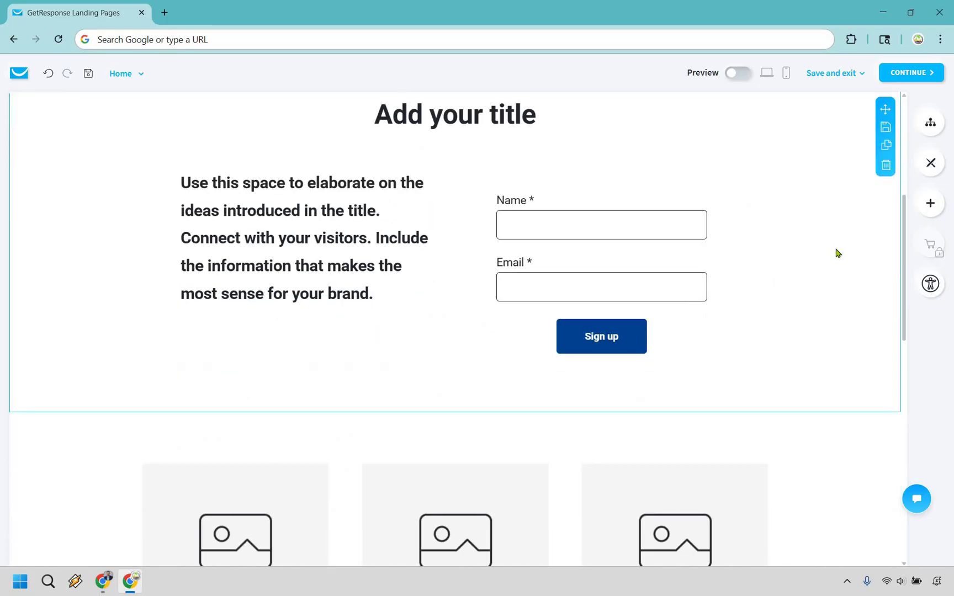
scroll(837, 229, up, 1)
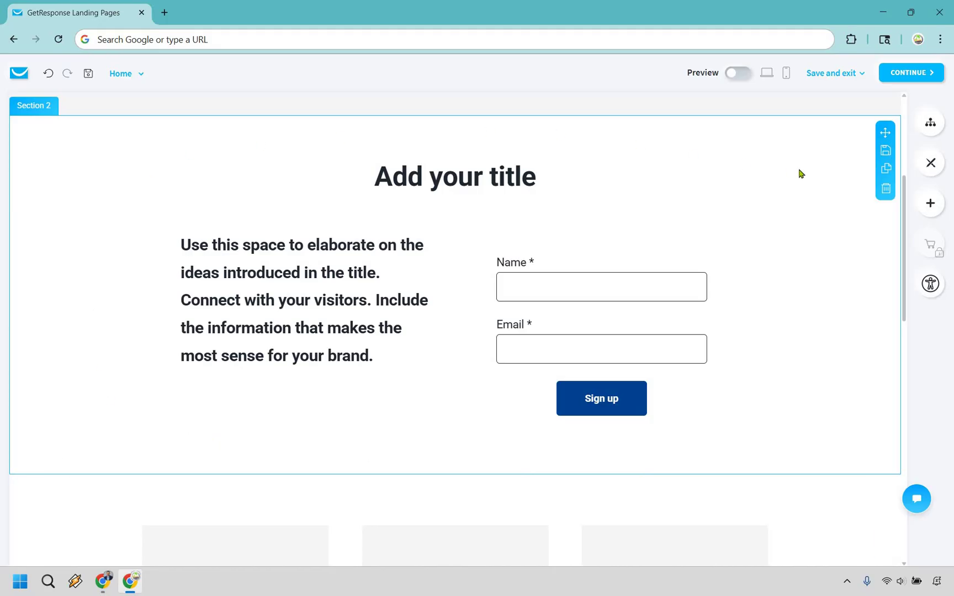
click(884, 190)
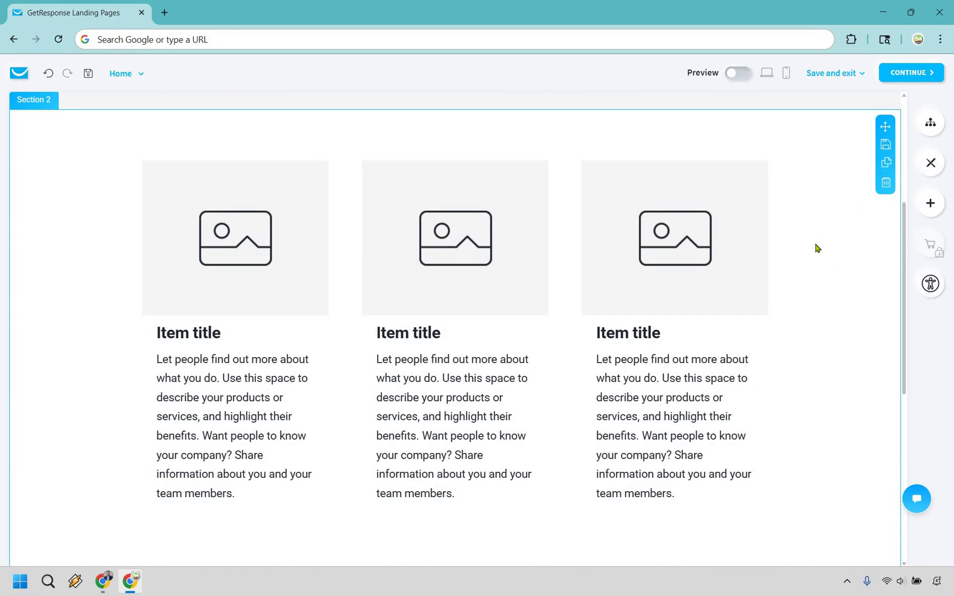
Step: Replace the placeholder logo image in the header with the uploaded file MI Logo 2
scroll(801, 287, up, 2)
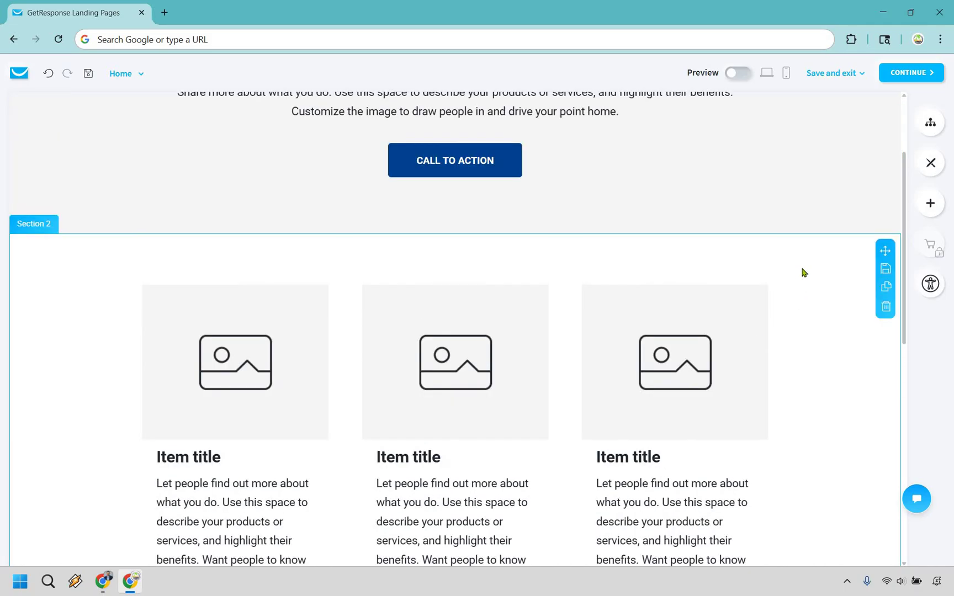
scroll(560, 277, down, 2)
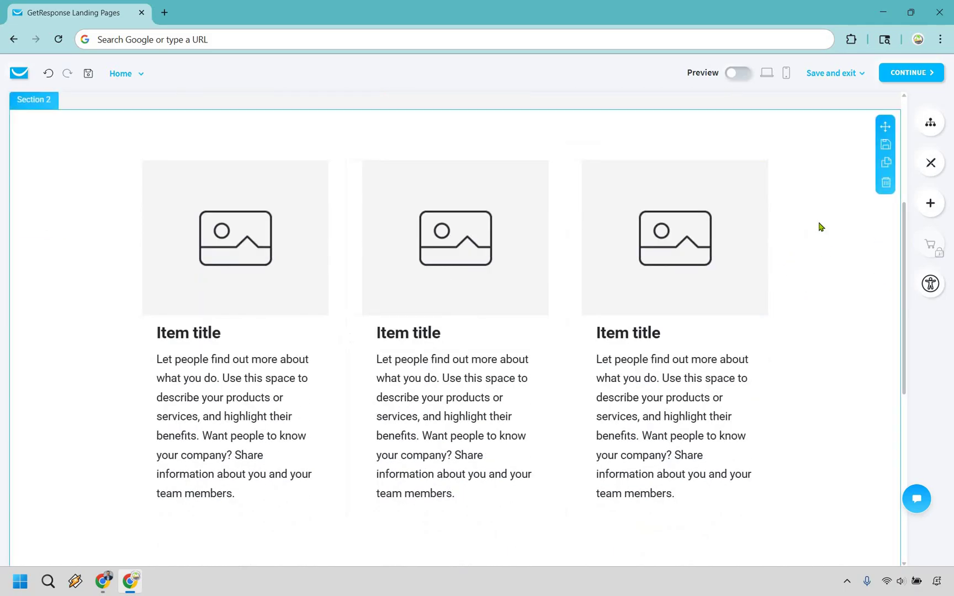
scroll(818, 226, down, 6)
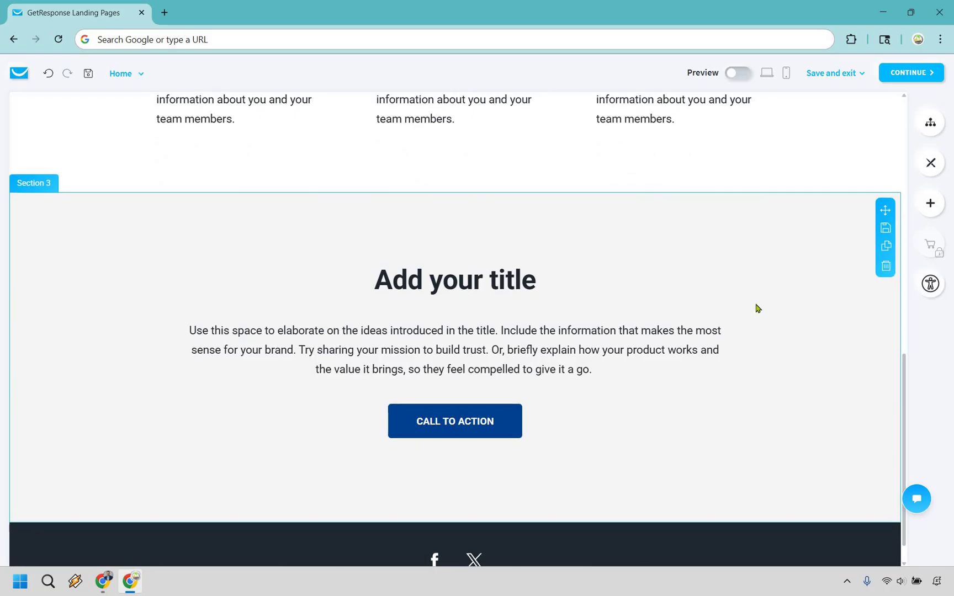
scroll(756, 337, down, 1)
scroll(758, 369, up, 10)
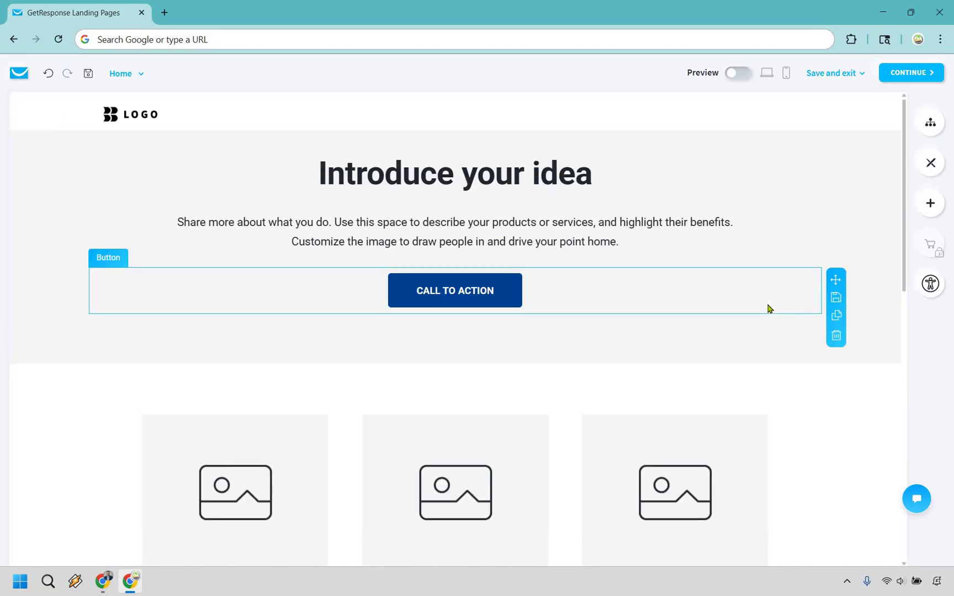
click(143, 117)
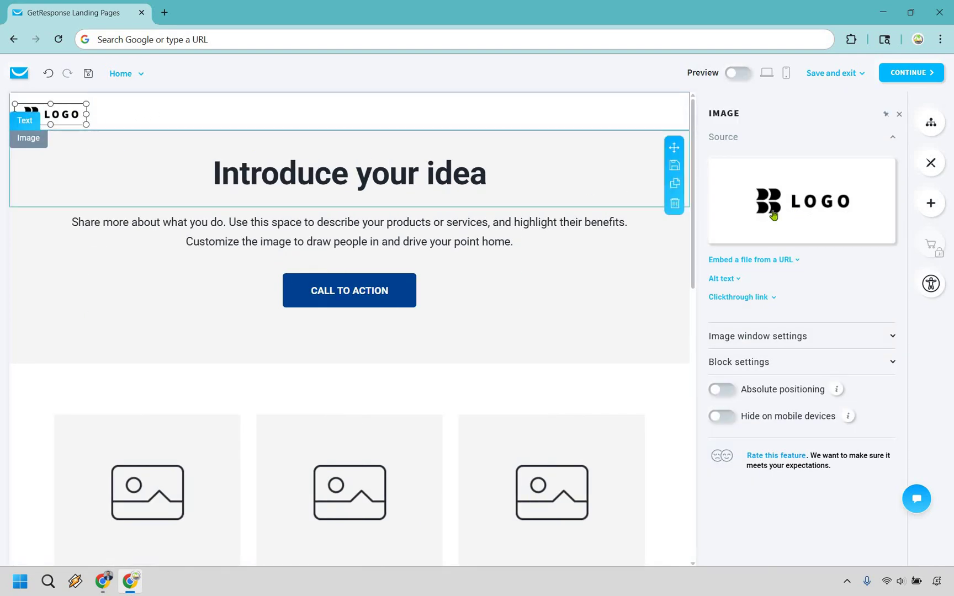
mouse_move(798, 206)
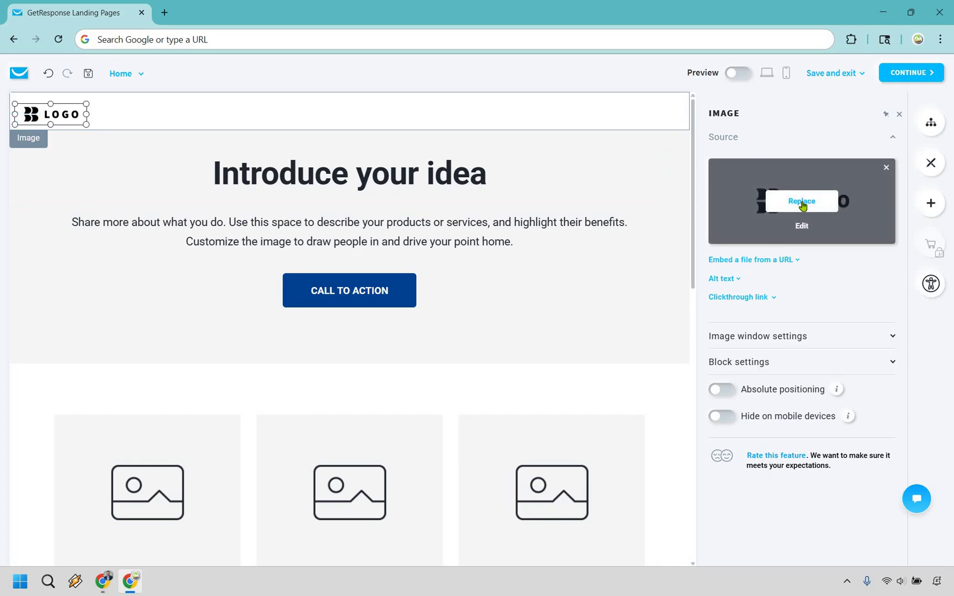
click(801, 202)
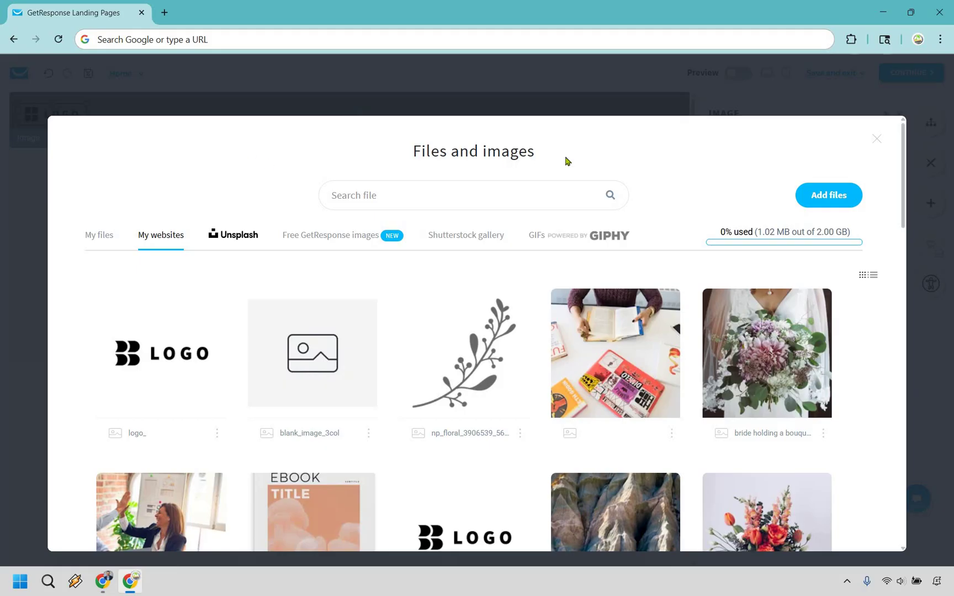
click(104, 231)
mouse_move(166, 365)
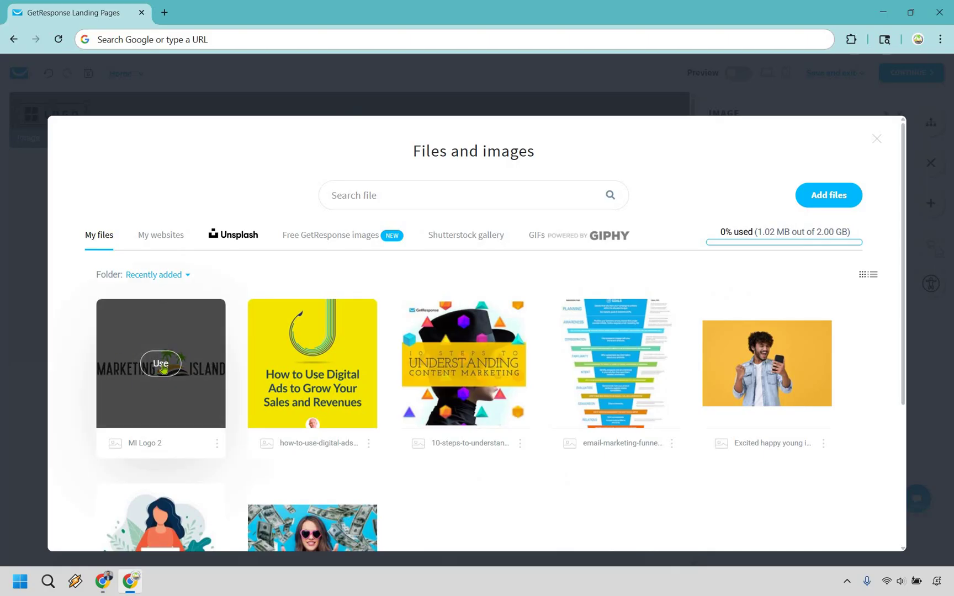
click(161, 364)
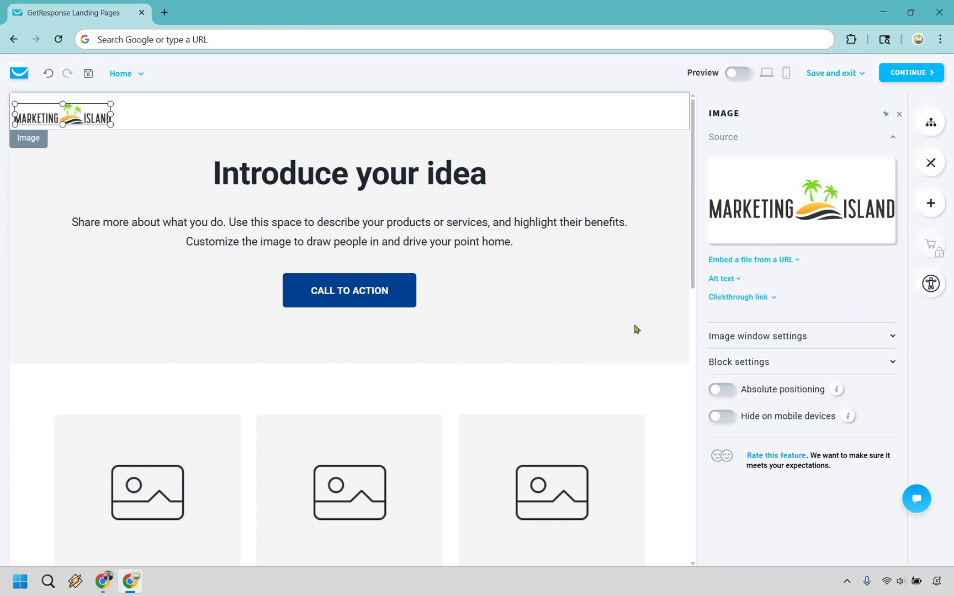
Step: Replace the "Introduce your idea" heading text with "Headline"
click(426, 172)
double_click(425, 172)
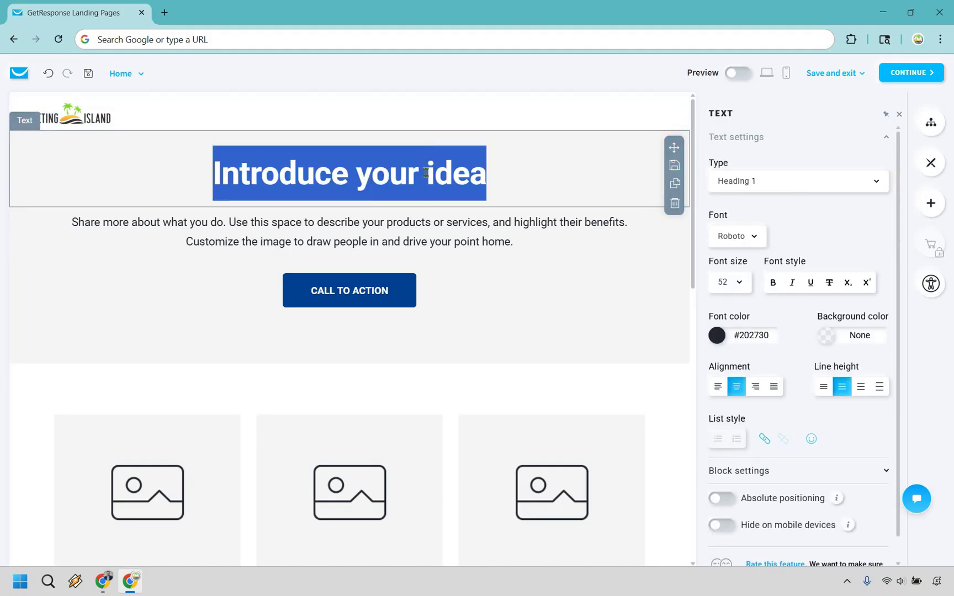
text(Headline)
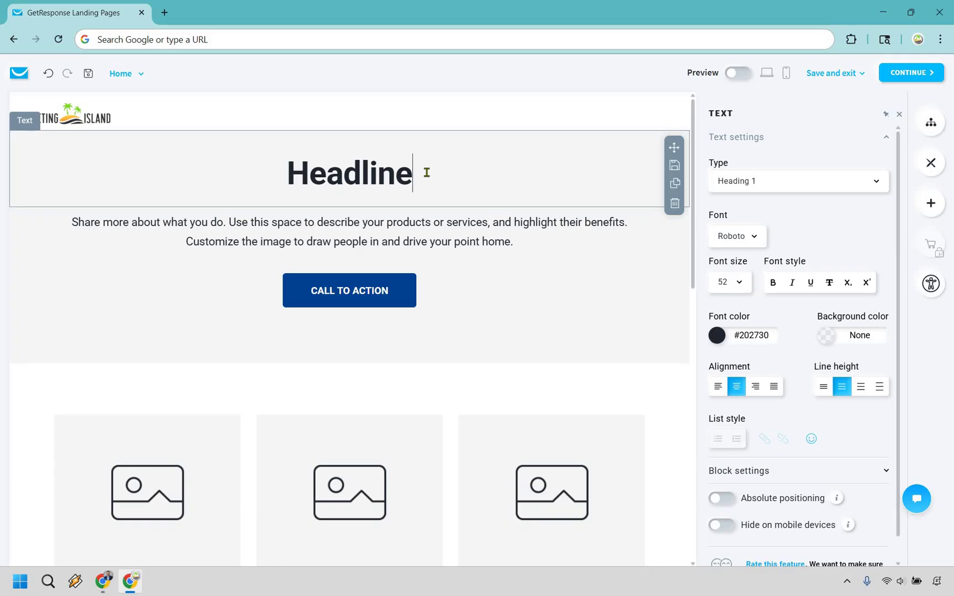
Step: Rewrite the main heading as "How To Yay Without Boo"
double_click(397, 168)
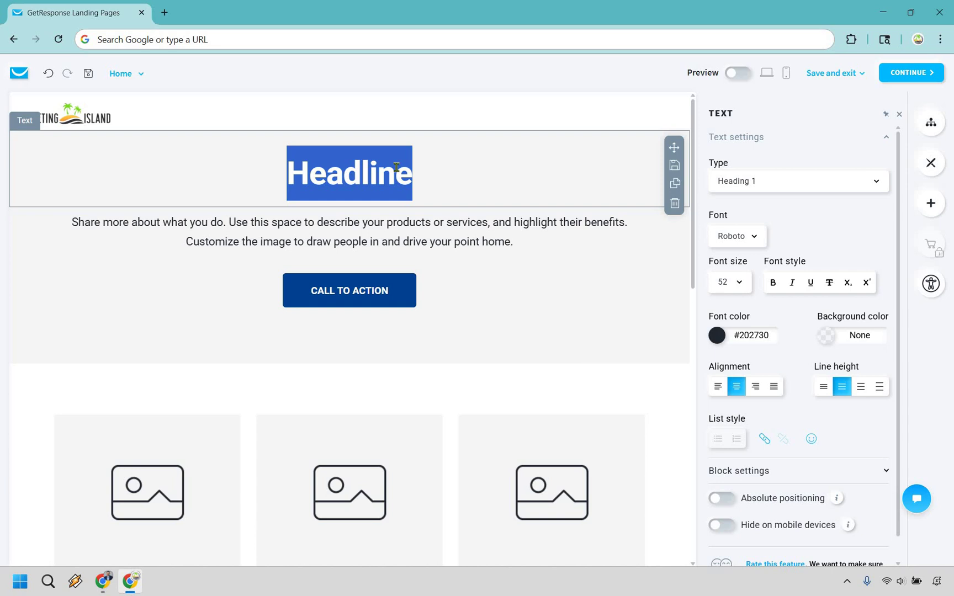
text(How)
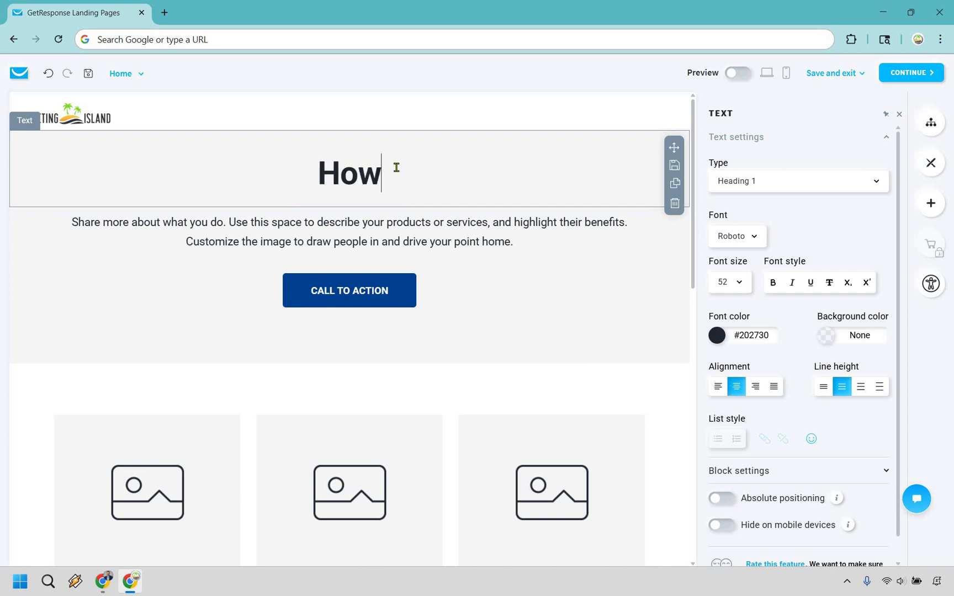
text( To Yay Without Boo)
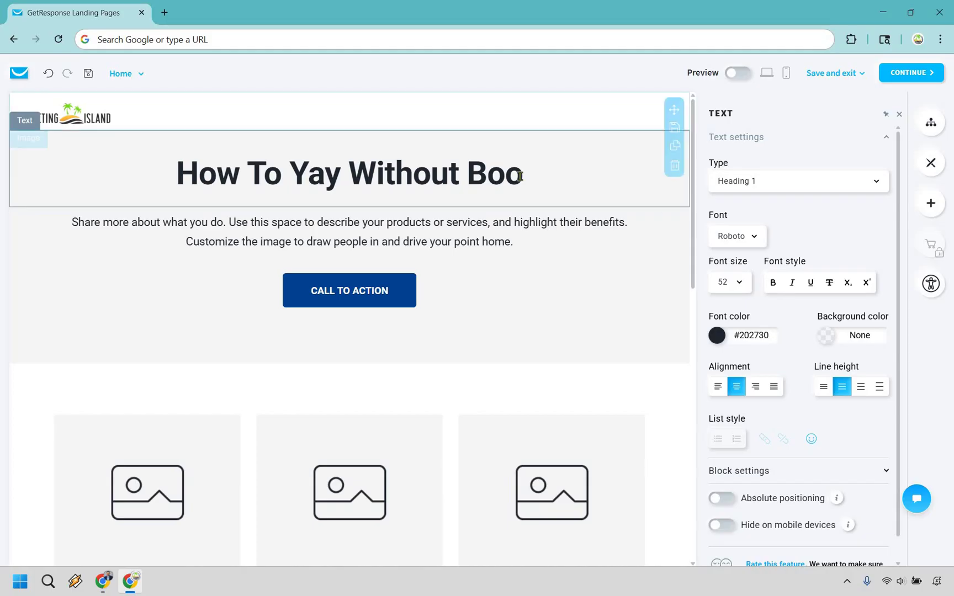
mouse_move(520, 176)
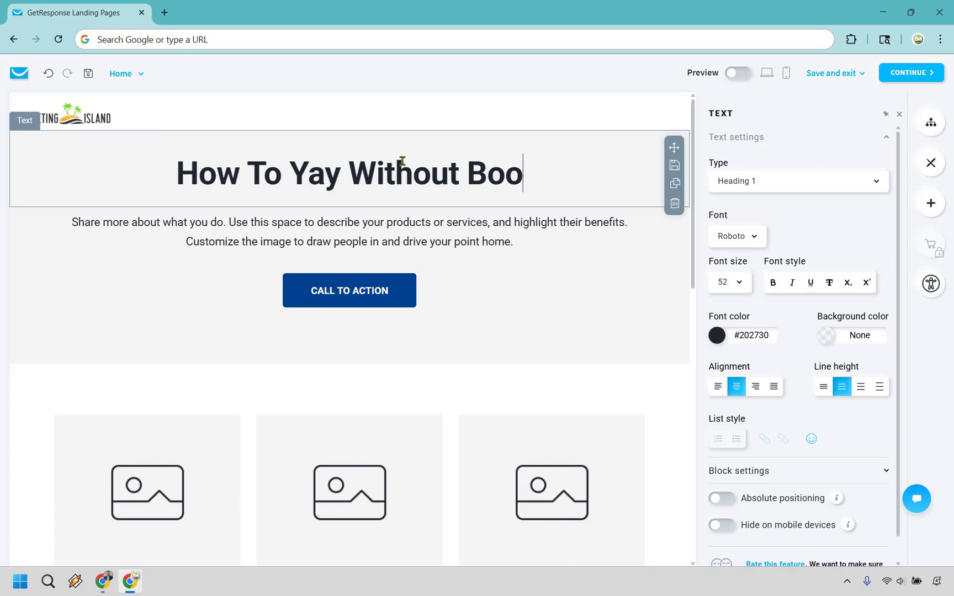
Step: Replace the word "Yay" in the main heading with "Automate Your Email Marketing"
key(ctrl+Left)
key(ctrl+Left)
key(ctrl+Left)
key(shift+Right)
key(shift+Right)
key(shift+Right)
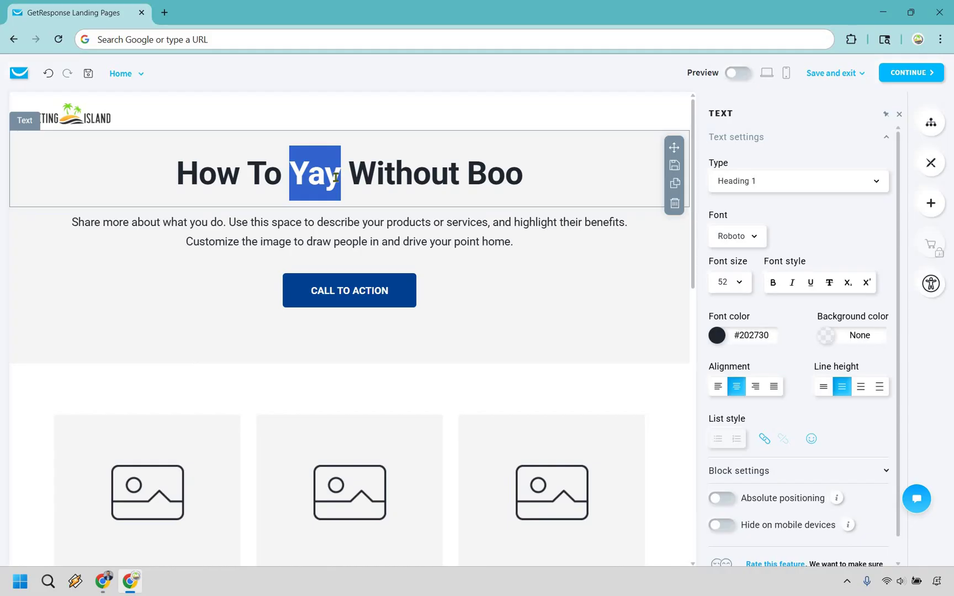
text(Automa)
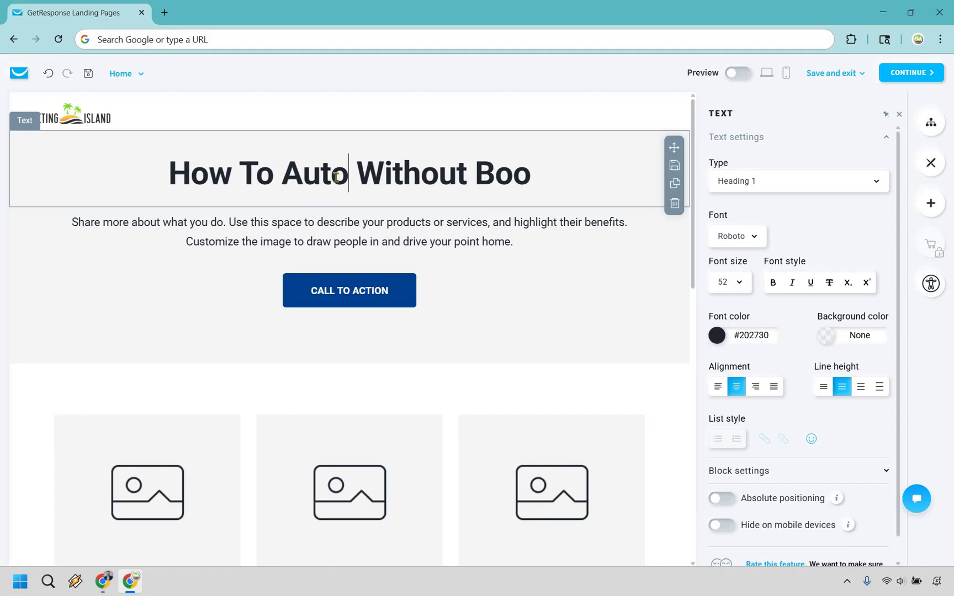
text(te Your E)
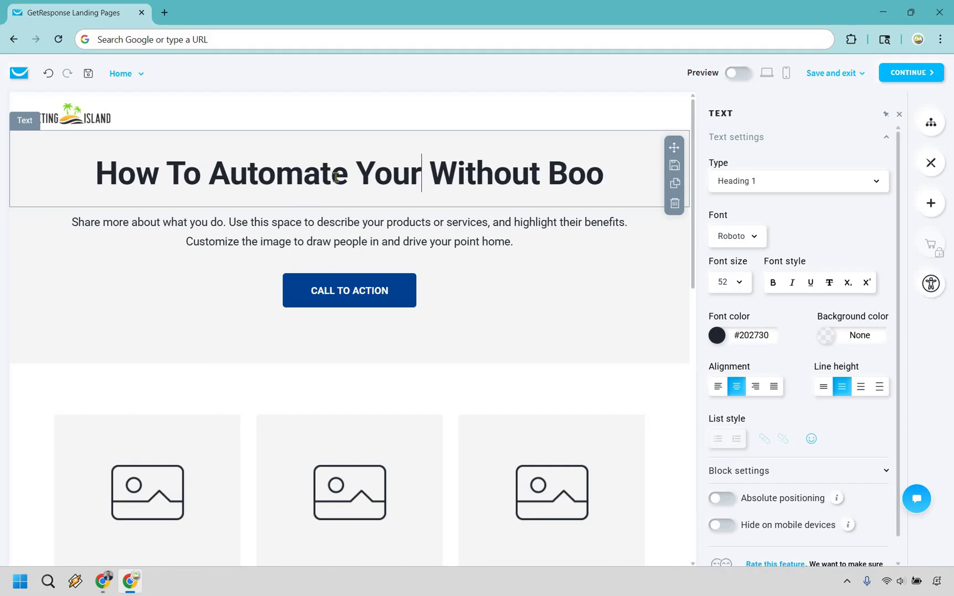
text(mali)
key(BackSpace)
key(BackSpace)
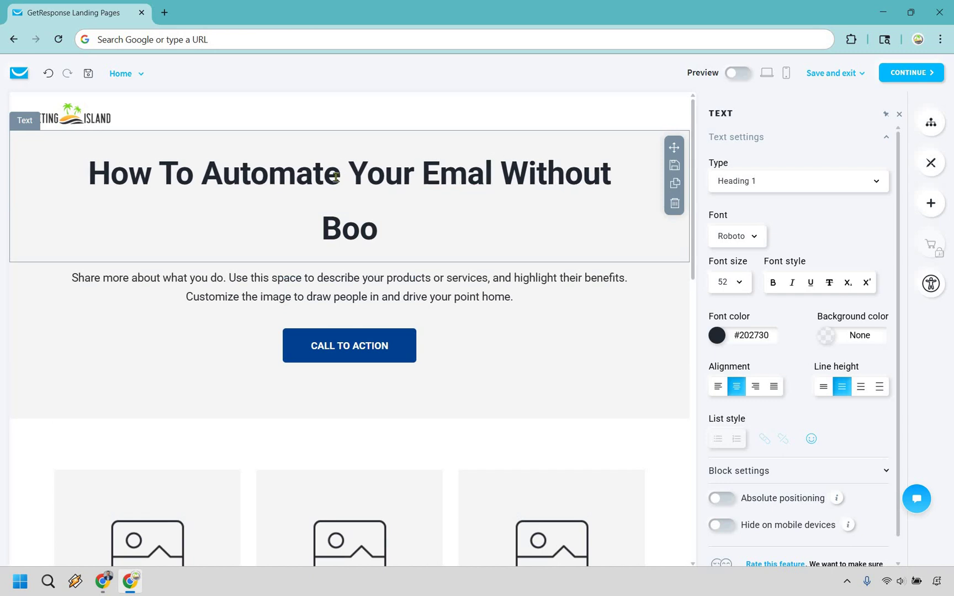
text(il Marketing)
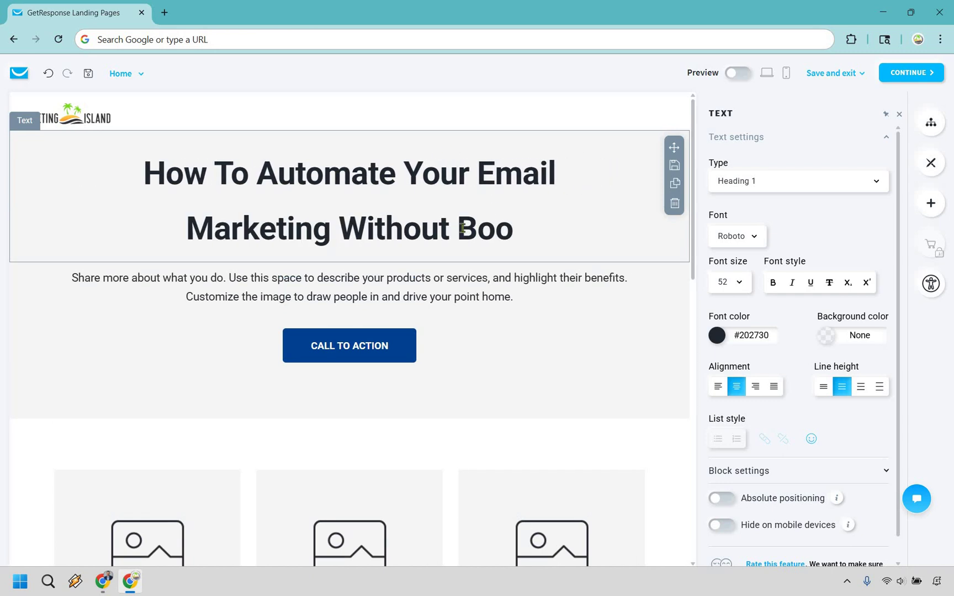
Step: Replace "Boo" in the main heading with "Writing Every Single Email" and set the whole heading's font size to 48
drag(458, 228, 507, 227)
text(Writing Every Single Email)
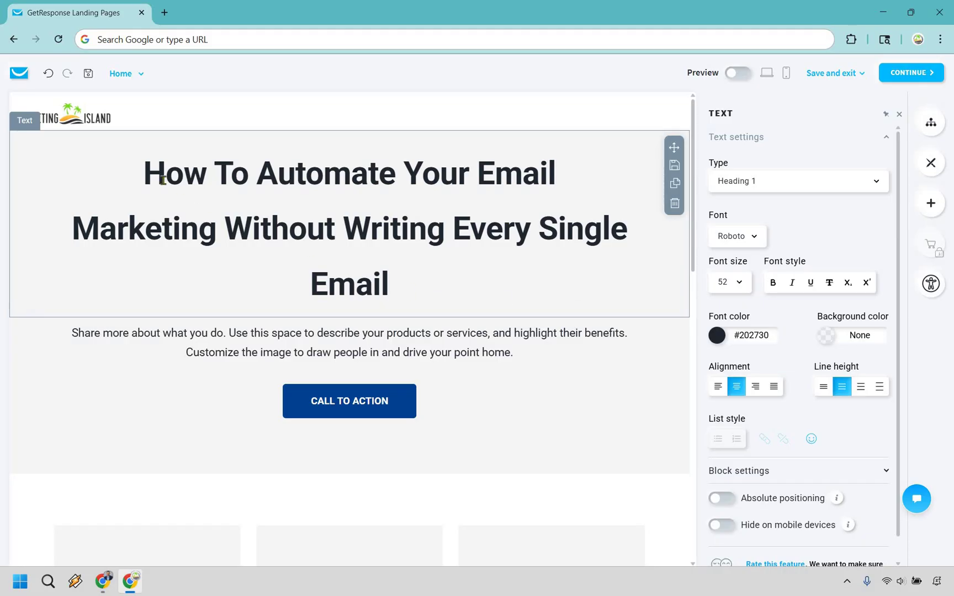
drag(389, 285, 152, 177)
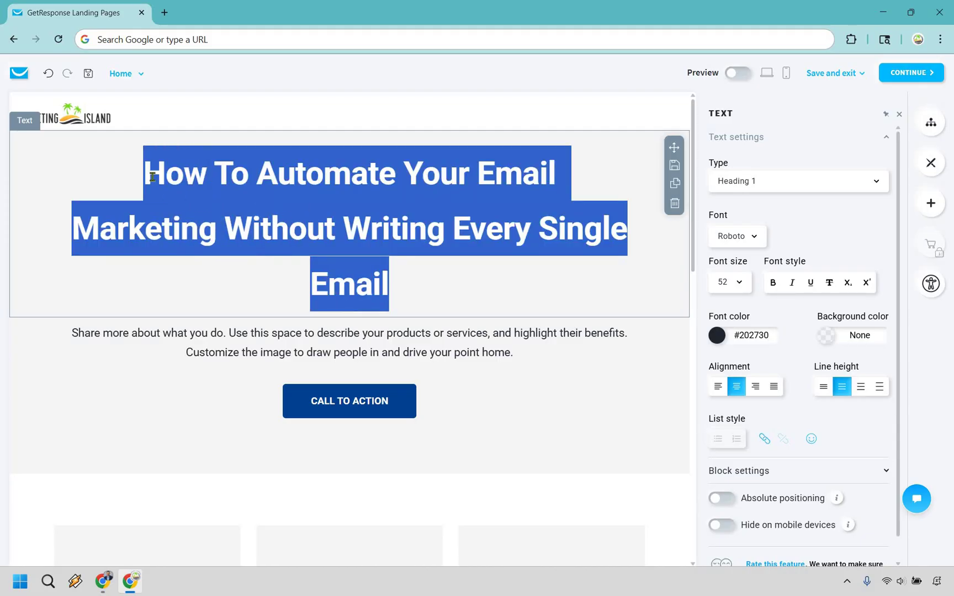
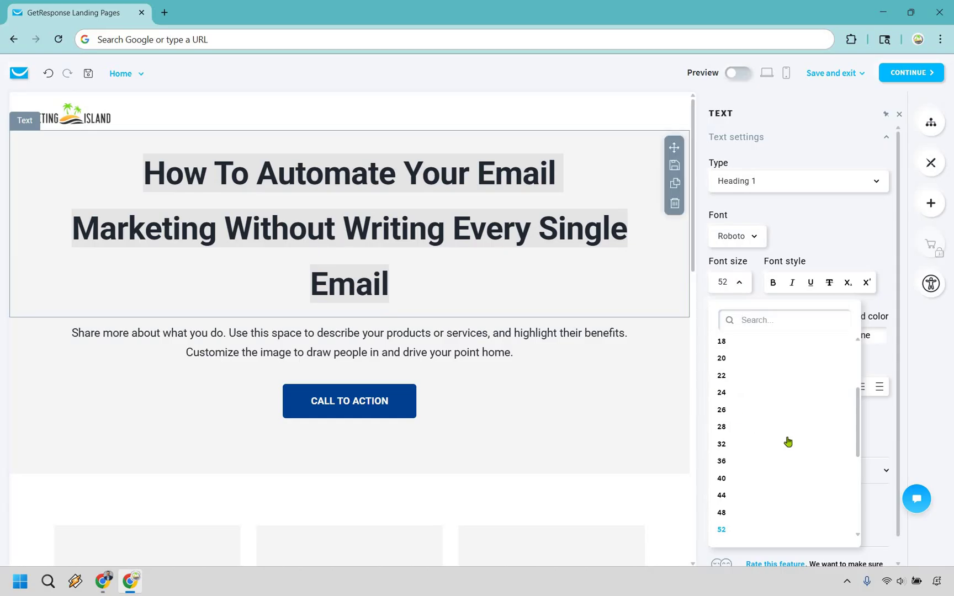
click(732, 513)
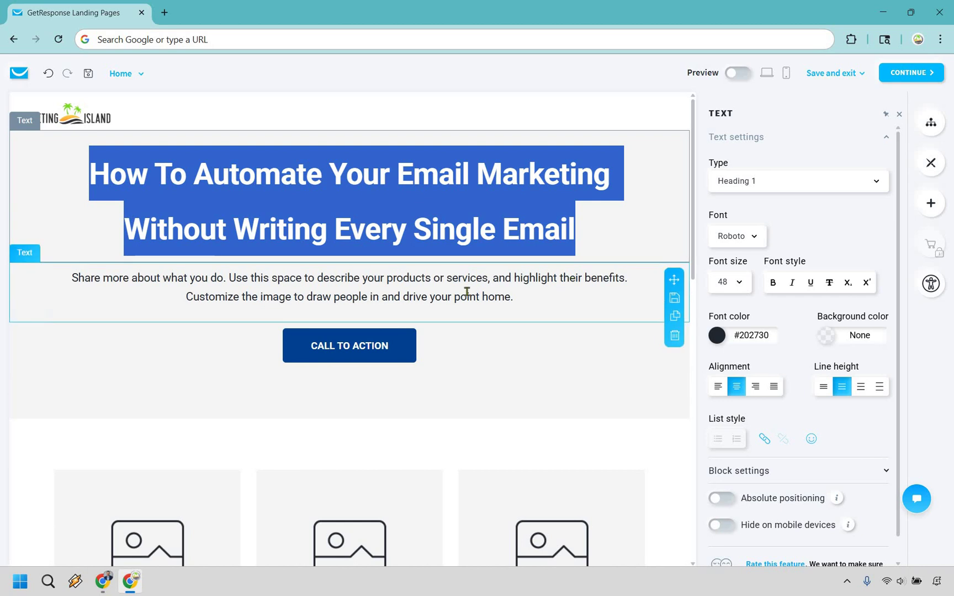
Step: Replace the paragraph below the main heading with "Click play below to see how it works..."
click(445, 285)
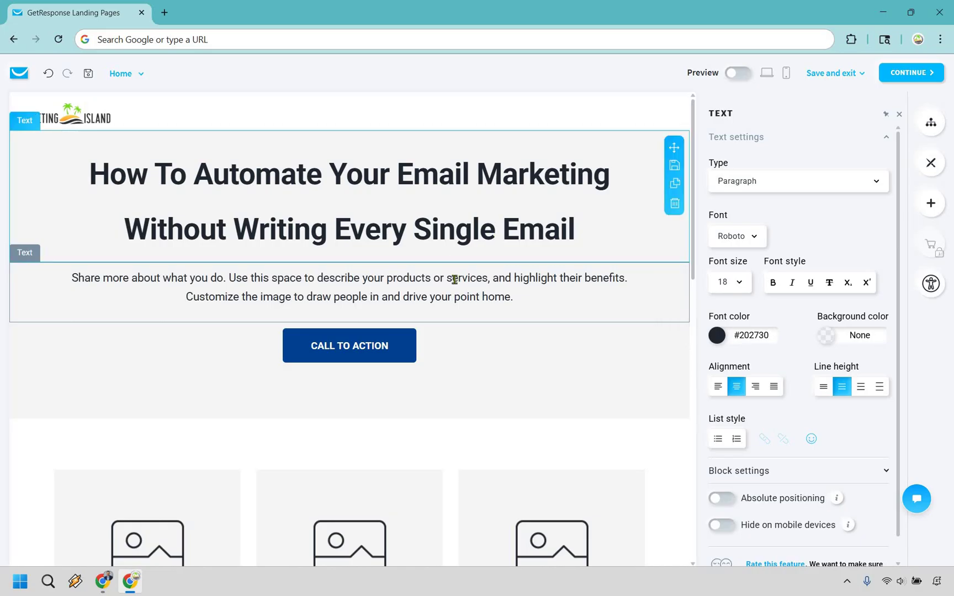
triple_click(454, 280)
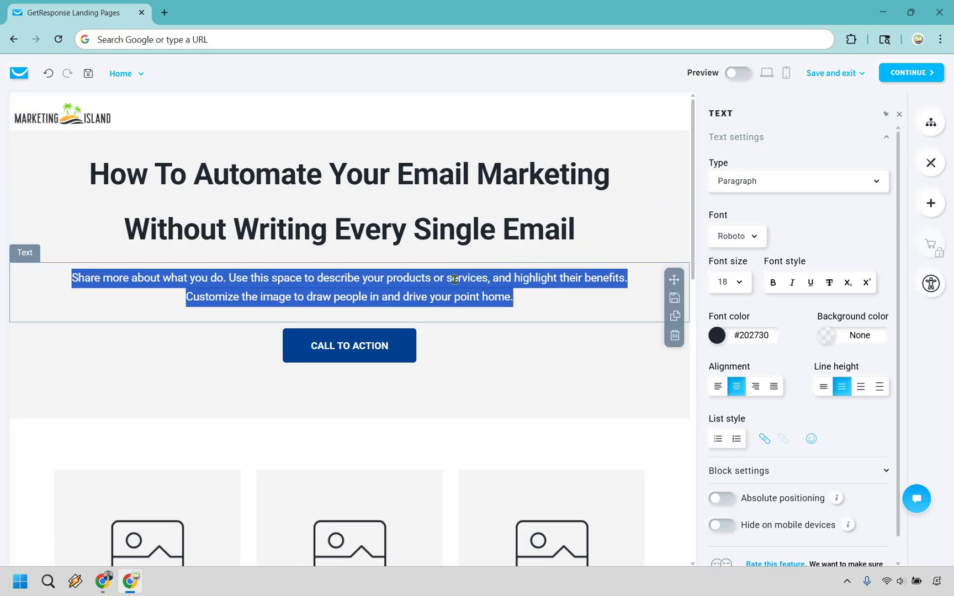
text(Click p)
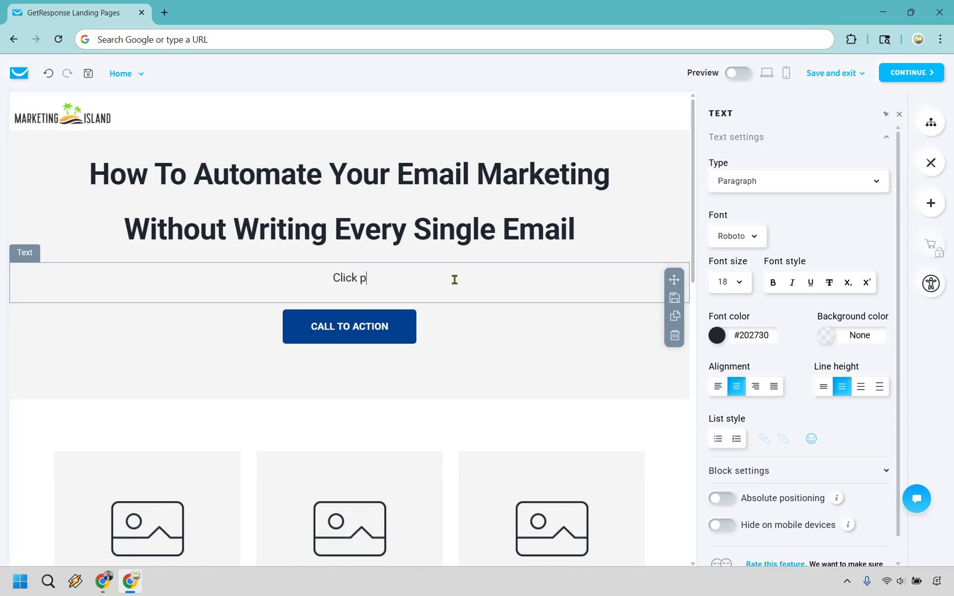
text(lay below to se)
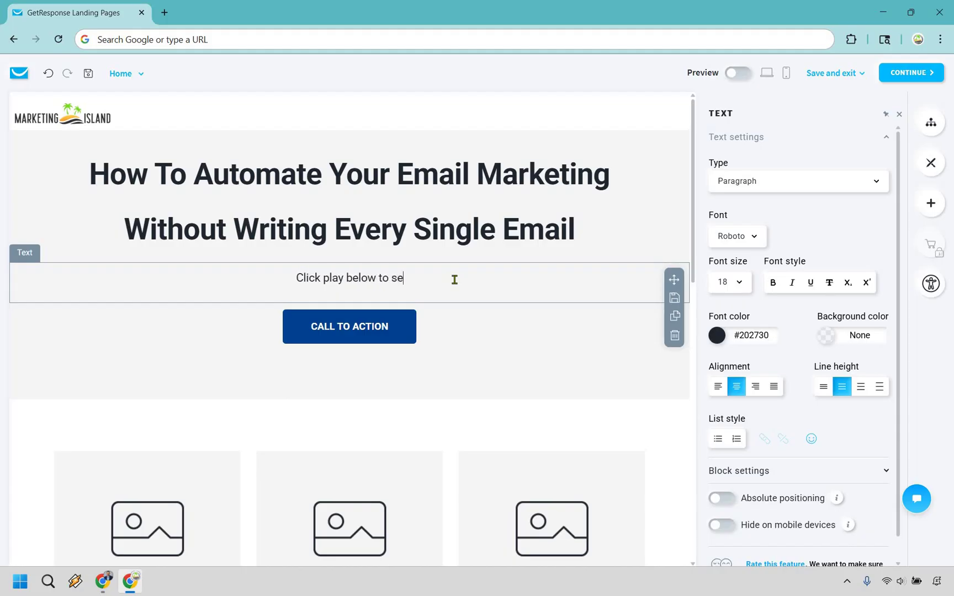
text(e how it works...)
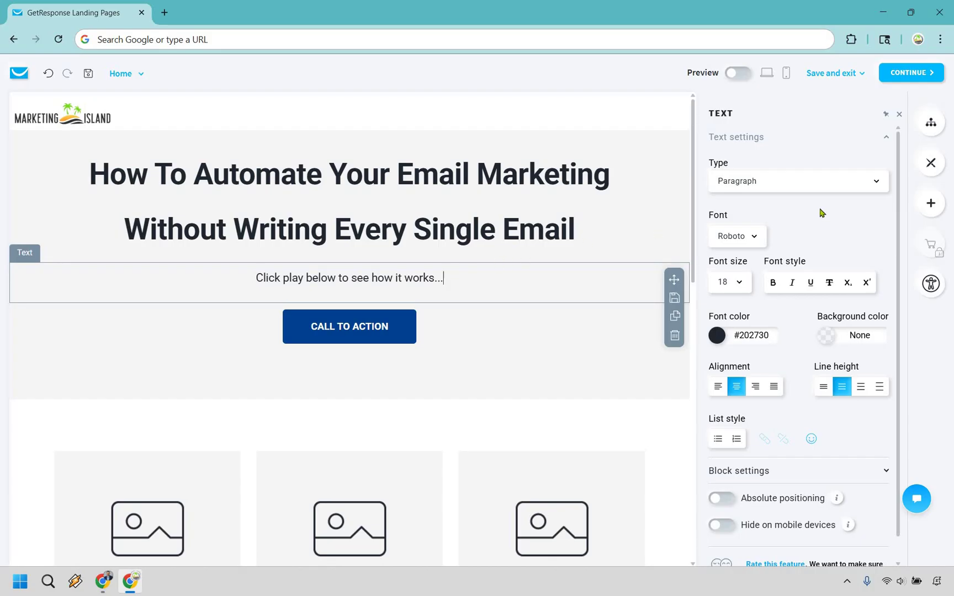
Step: Add a video element between the "Click play below" text and the call-to-action button, linked to the GetResponse Tutorial For Beginners YouTube video
click(932, 204)
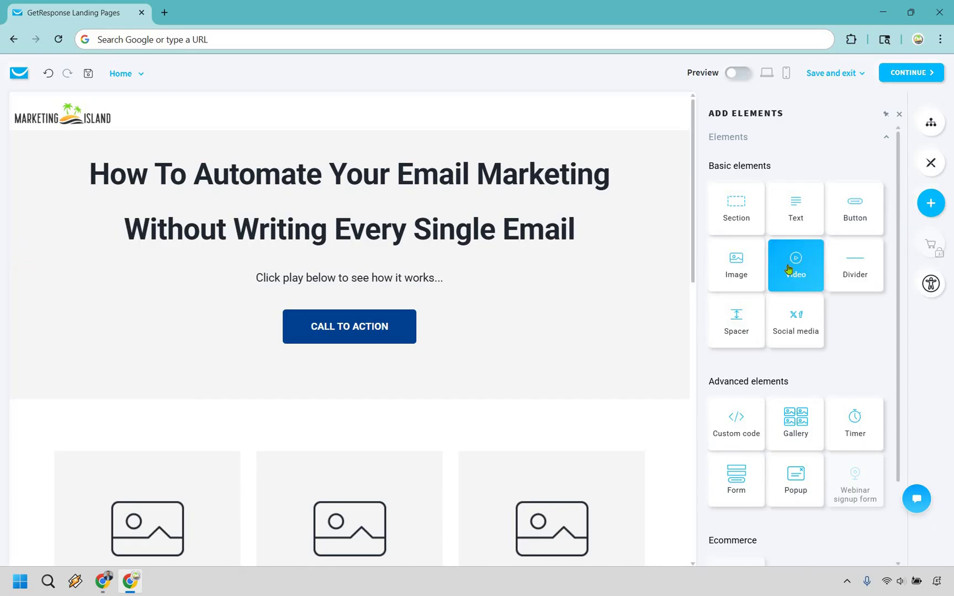
drag(795, 264, 505, 302)
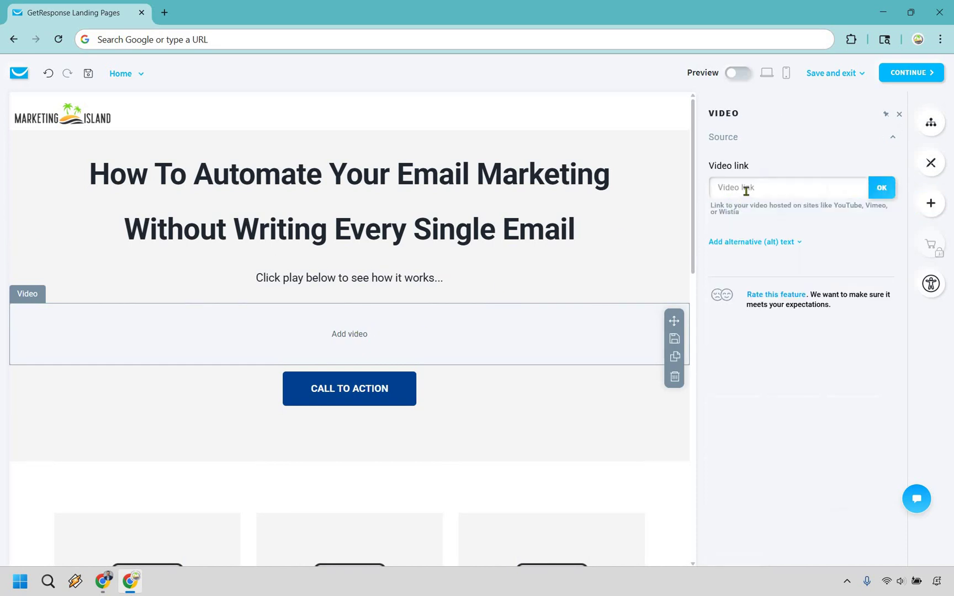
click(746, 191)
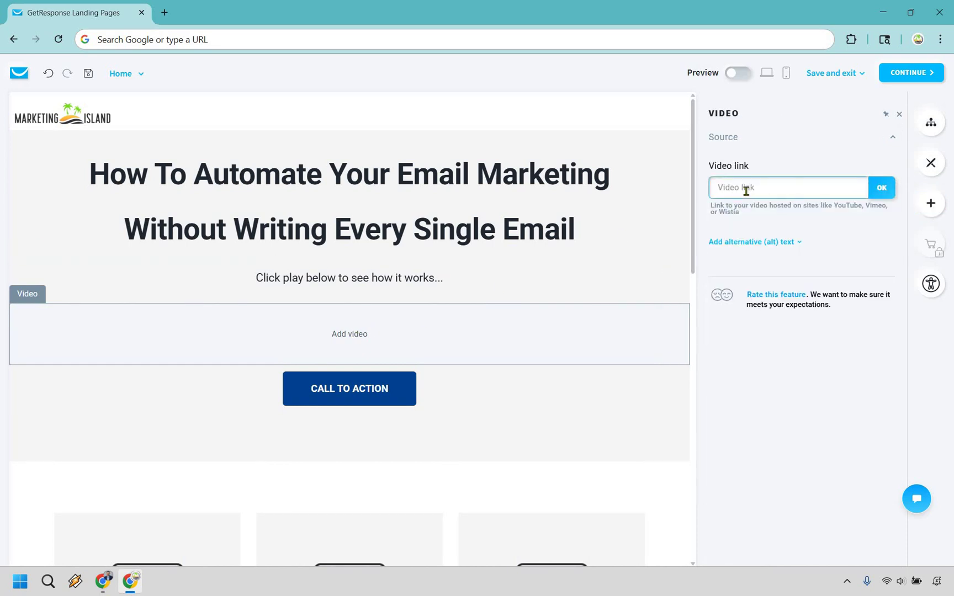
key(ctrl+v)
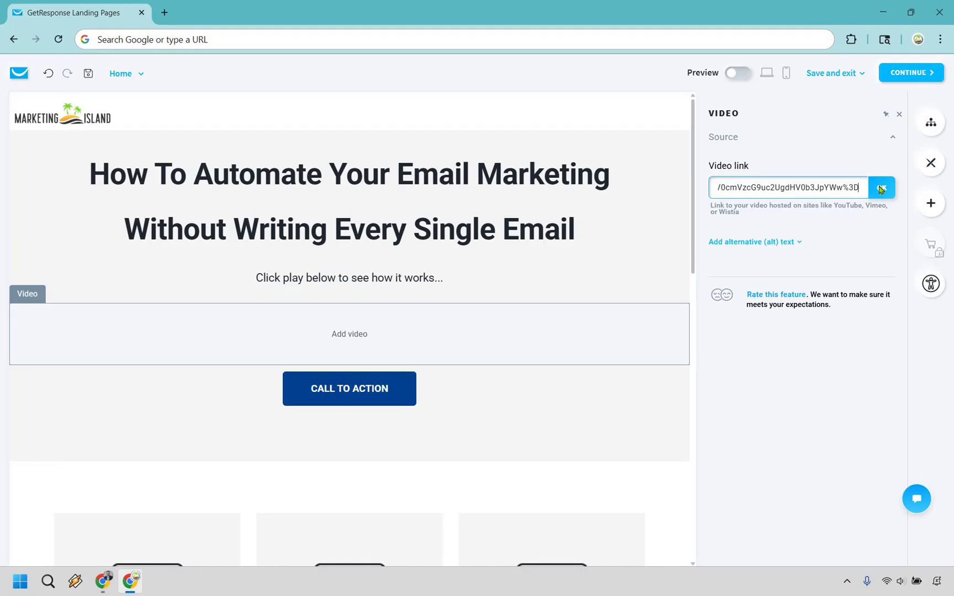
click(881, 189)
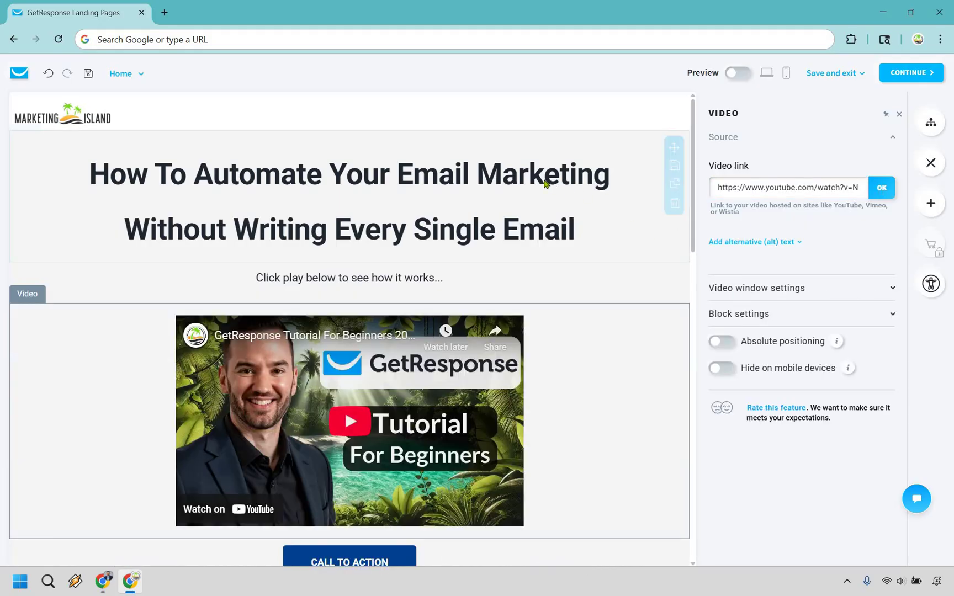
scroll(552, 179, down, 2)
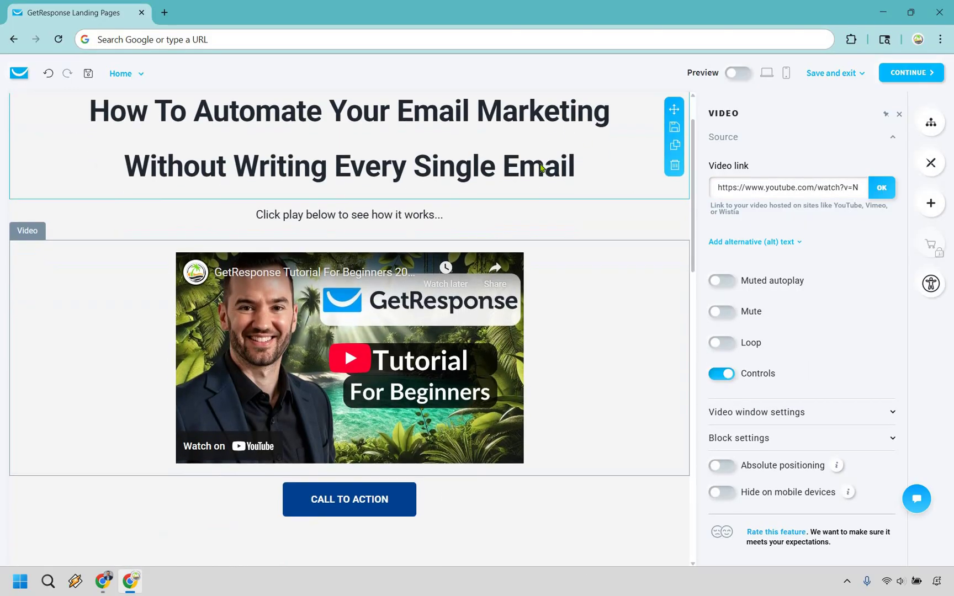
Step: Change the text of the call-to-action button below the video to "Click Here To Try GetResponse Free"
scroll(560, 172, up, 1)
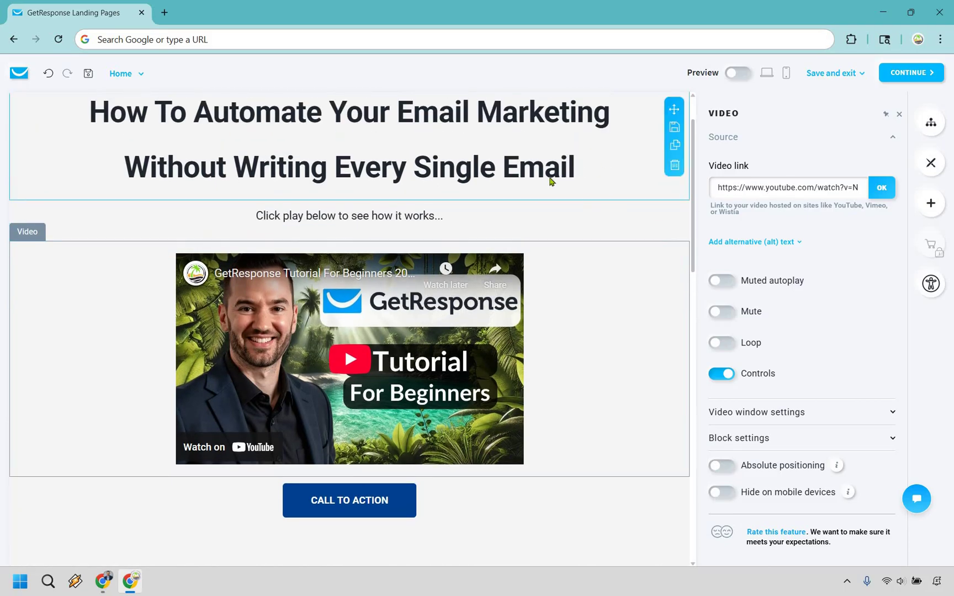
scroll(552, 179, up, 1)
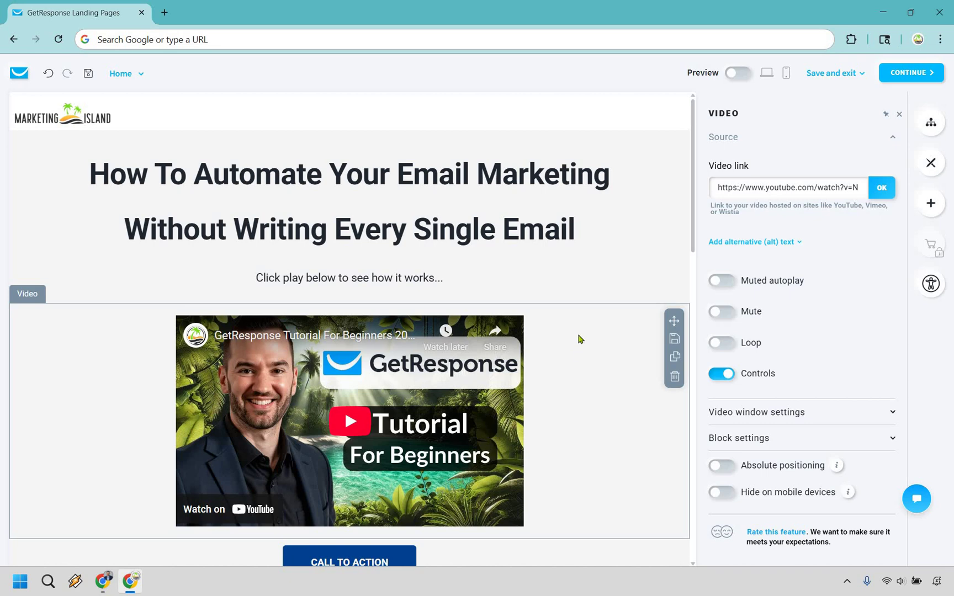
scroll(580, 334, down, 3)
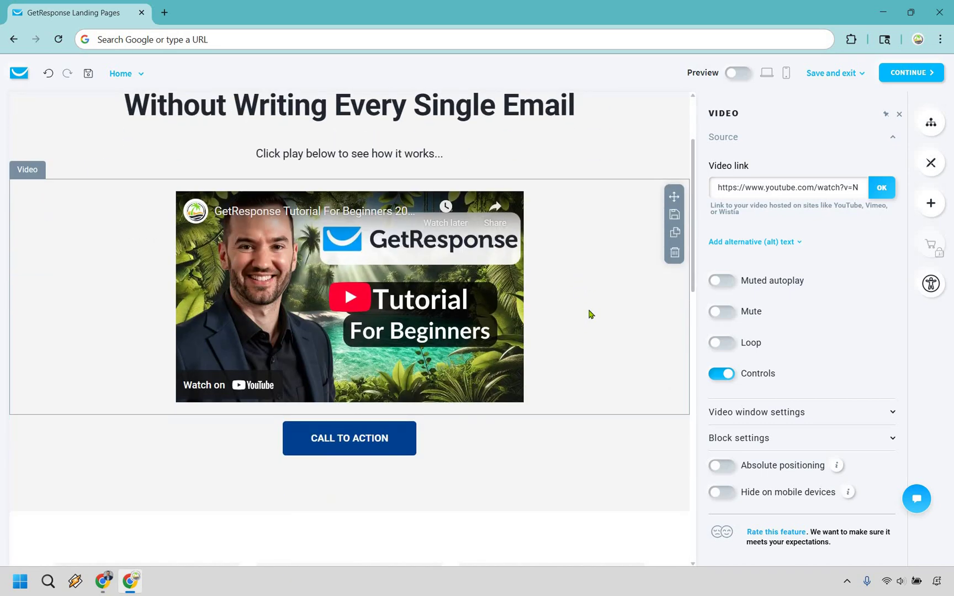
scroll(552, 331, up, 3)
scroll(357, 434, down, 3)
click(357, 438)
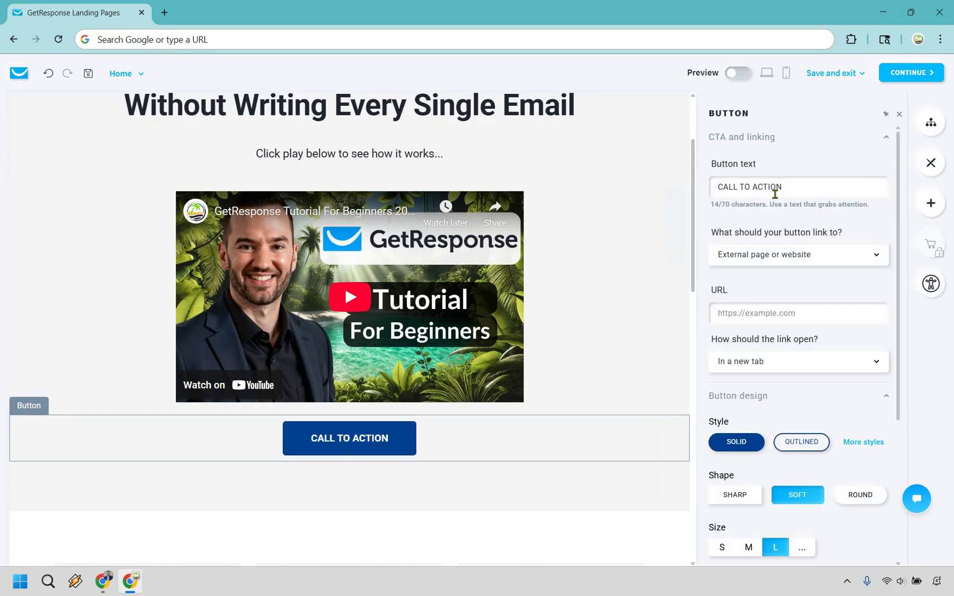
triple_click(774, 193)
text(Click Here To Try GetResponse Free)
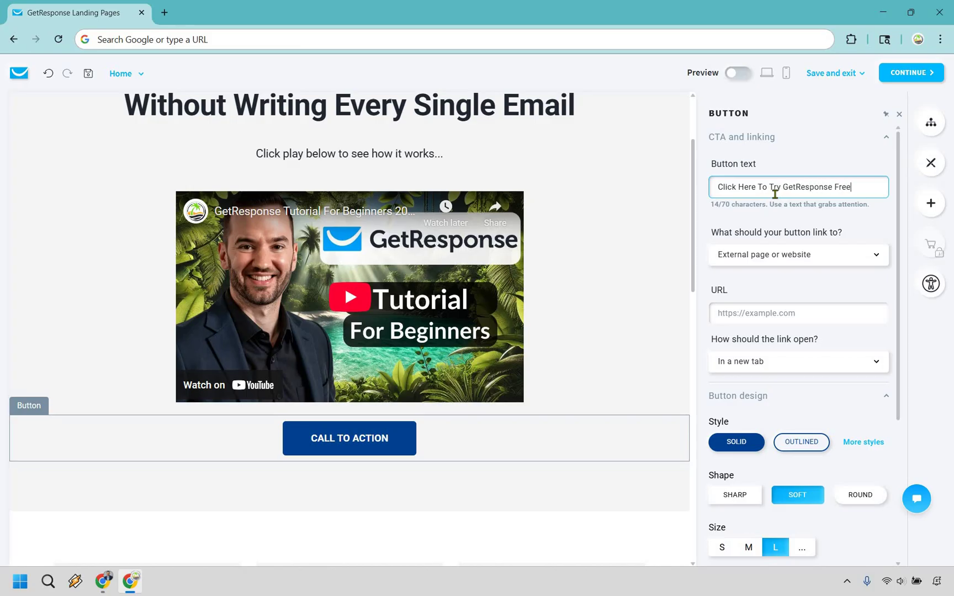
click(794, 260)
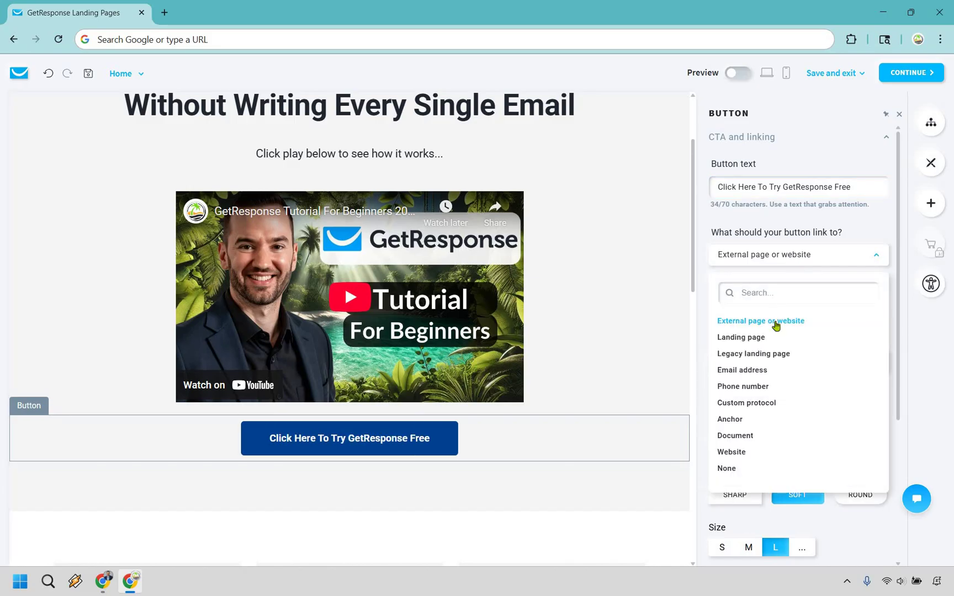
key(Escape)
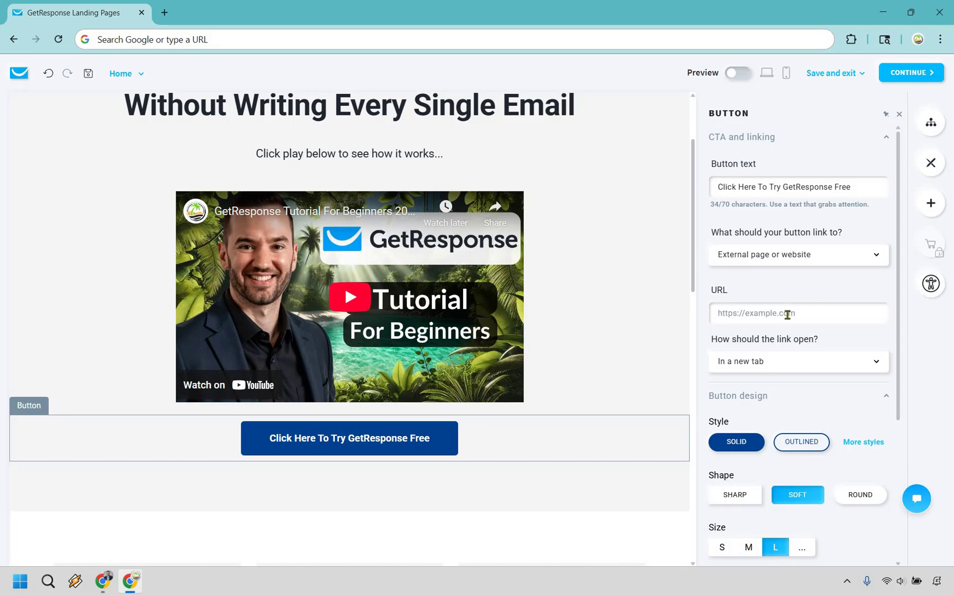
click(787, 314)
text(https://www.getresponse.com)
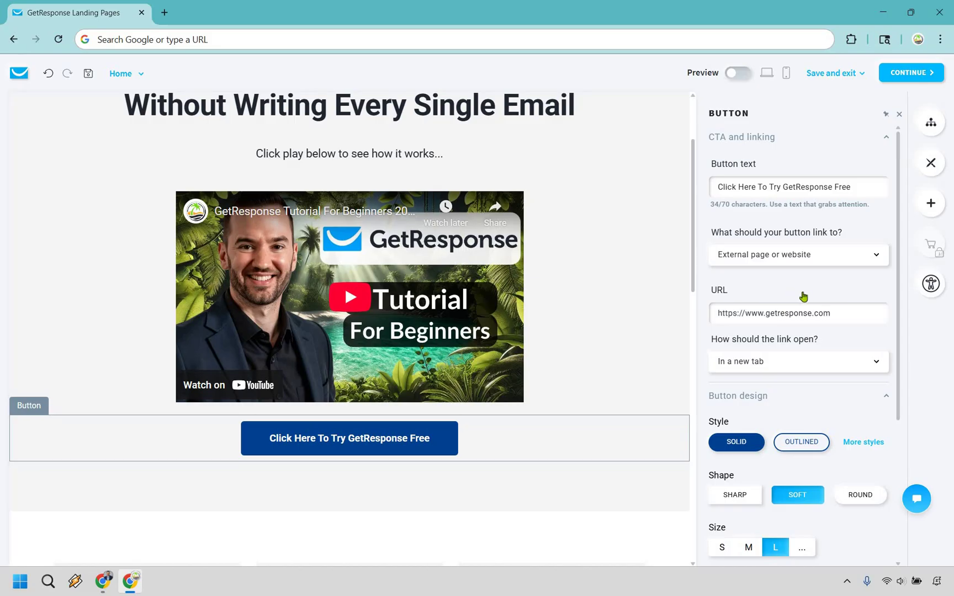
scroll(809, 304, down, 1)
click(810, 301)
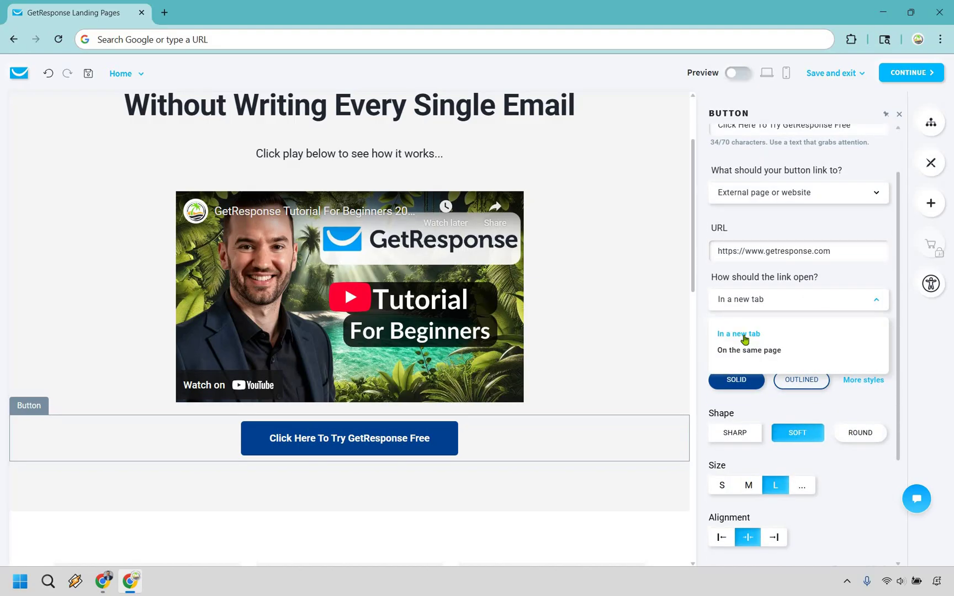
click(789, 309)
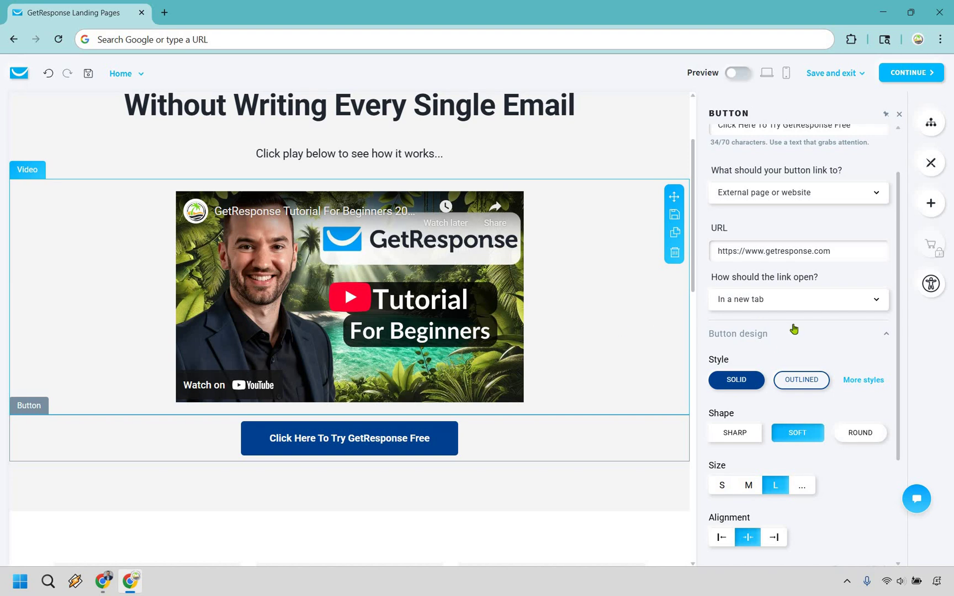
Step: Browse the additional themed and text button styles without applying any of them
scroll(856, 317, down, 1)
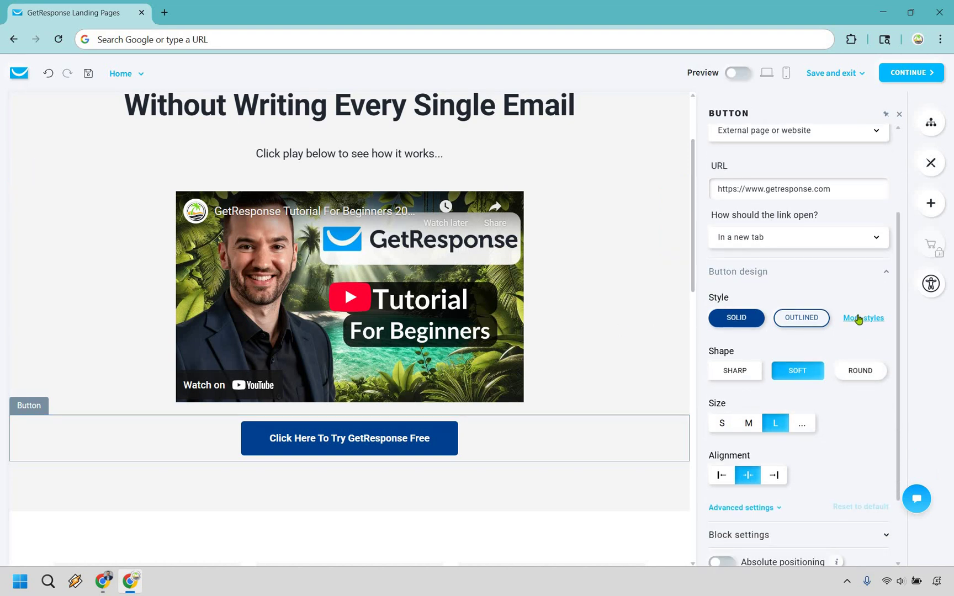
click(859, 319)
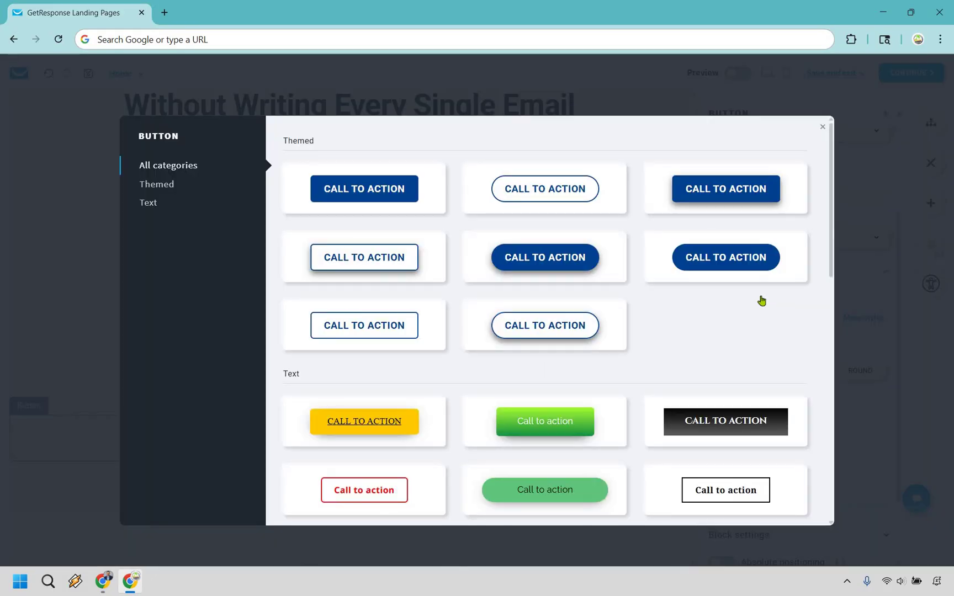
scroll(762, 301, down, 3)
scroll(762, 301, down, 8)
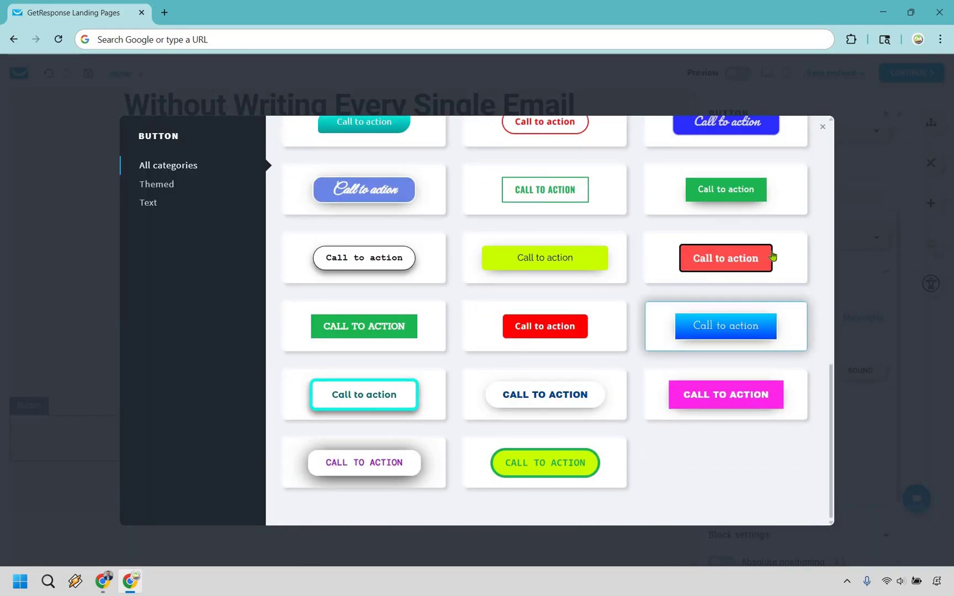
scroll(784, 248, up, 8)
scroll(821, 133, up, 3)
click(705, 236)
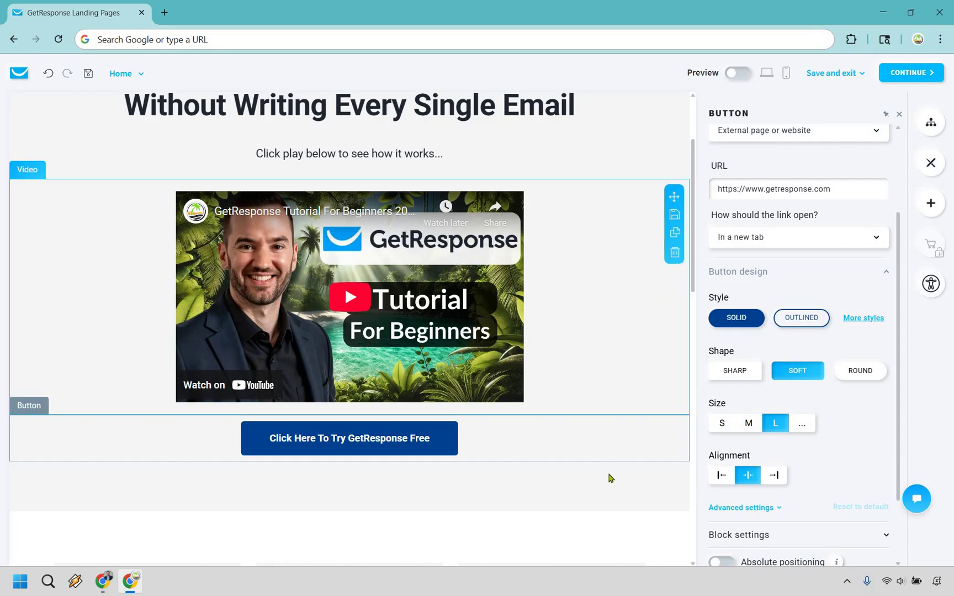
Step: Review the page from the logo and headline through the three-column image section to the closing title block and footer
click(603, 532)
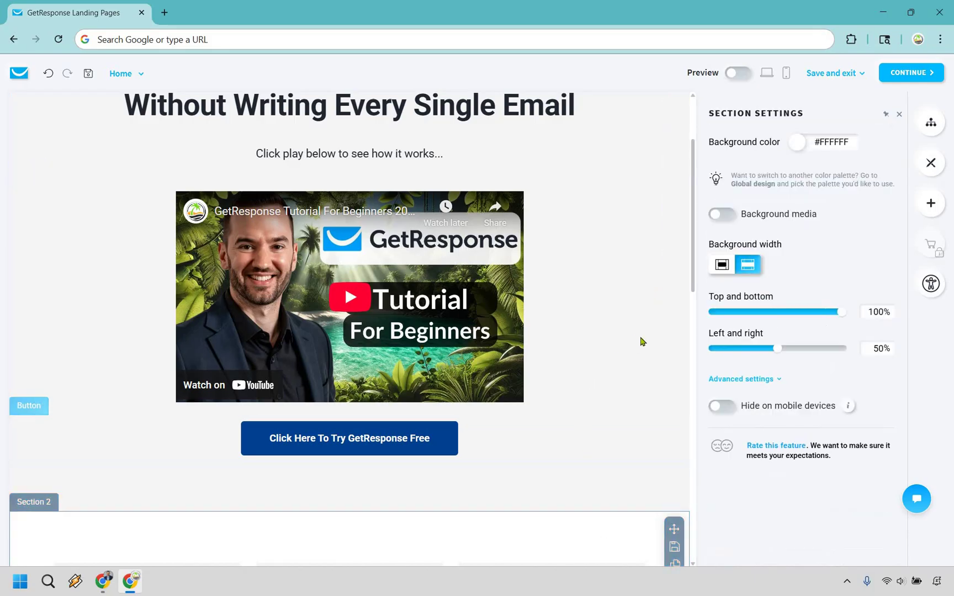
scroll(641, 341, up, 2)
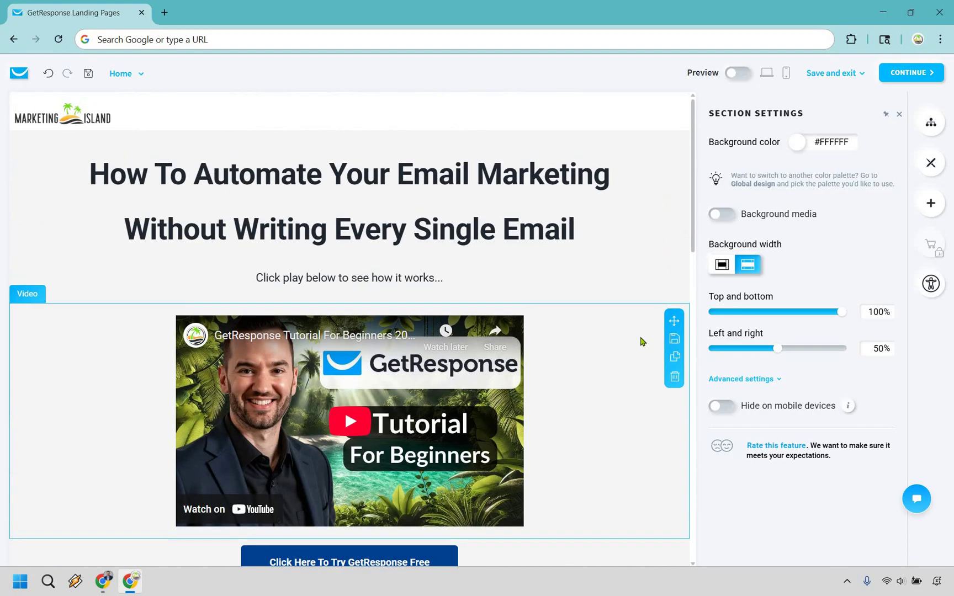
scroll(641, 341, down, 1)
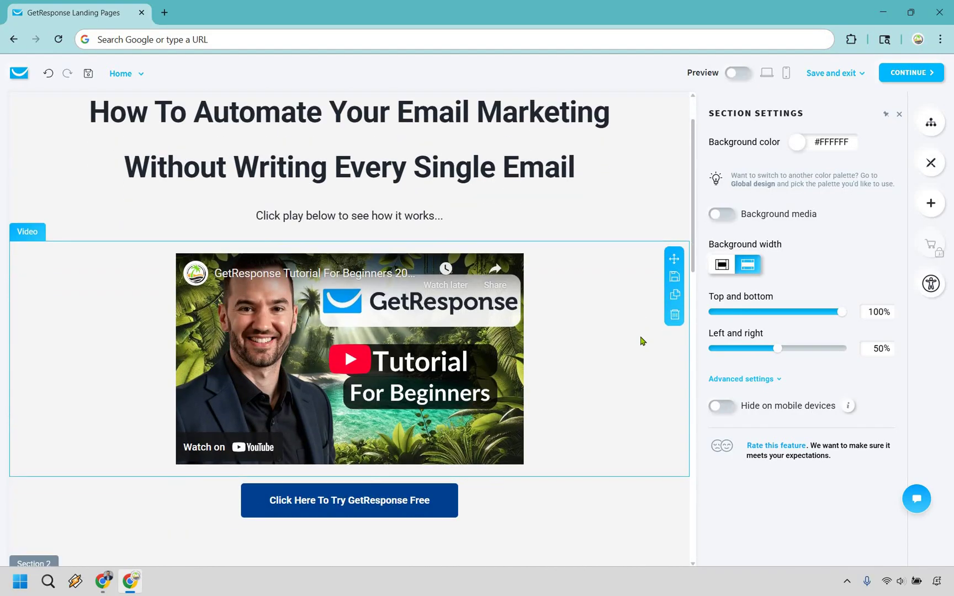
scroll(641, 341, up, 1)
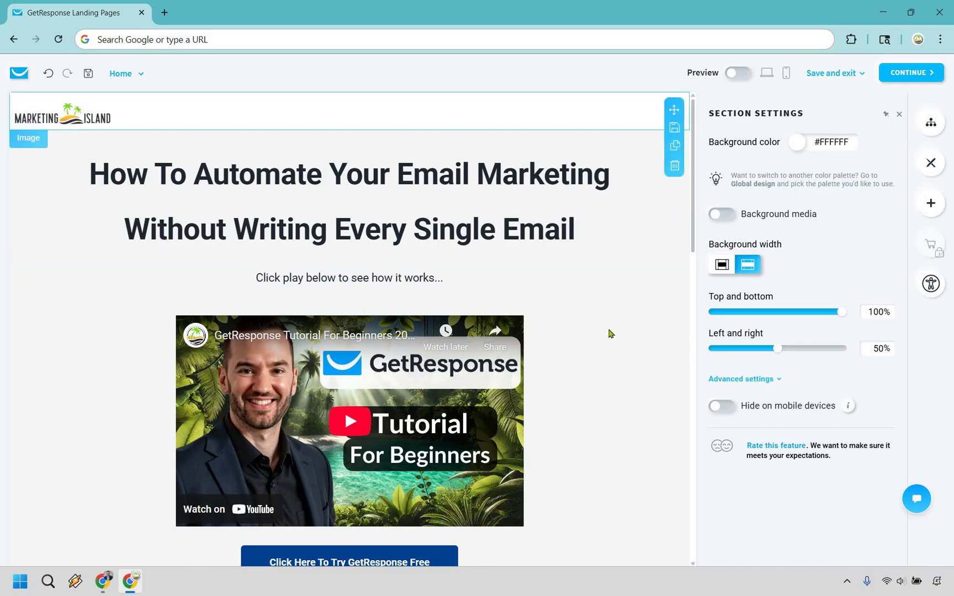
scroll(603, 217, down, 2)
scroll(603, 217, down, 5)
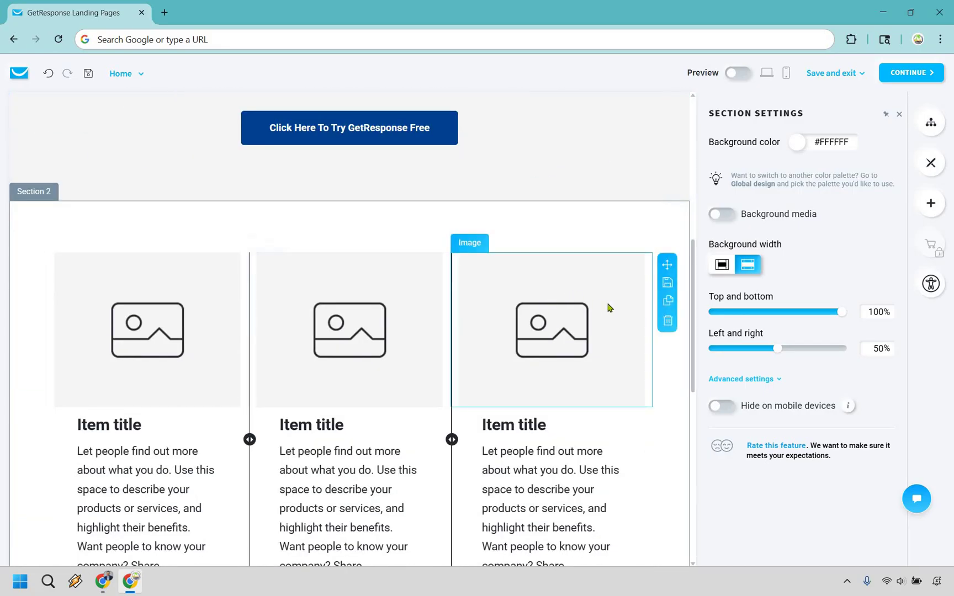
scroll(612, 324, down, 2)
scroll(615, 334, up, 1)
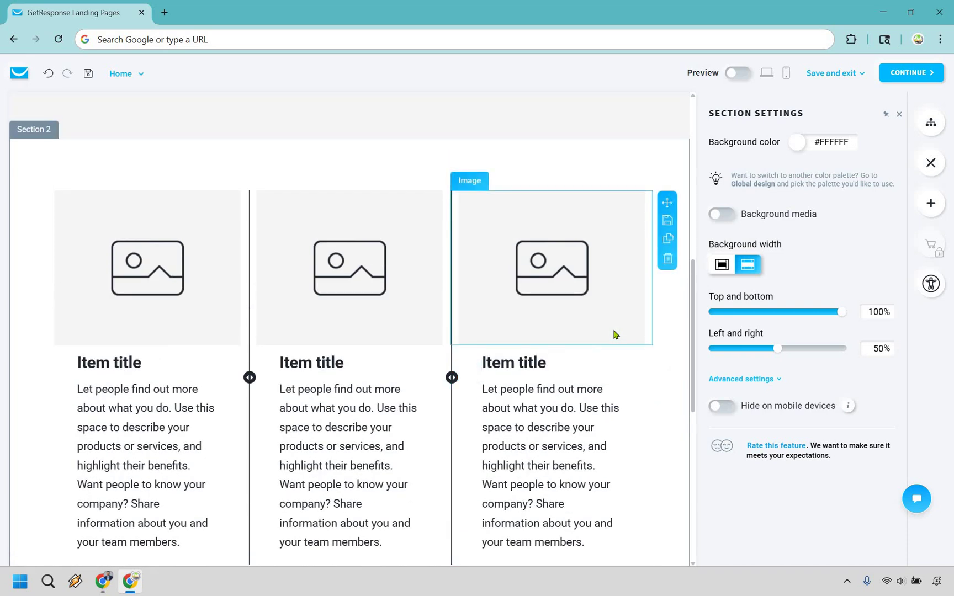
scroll(552, 342, up, 6)
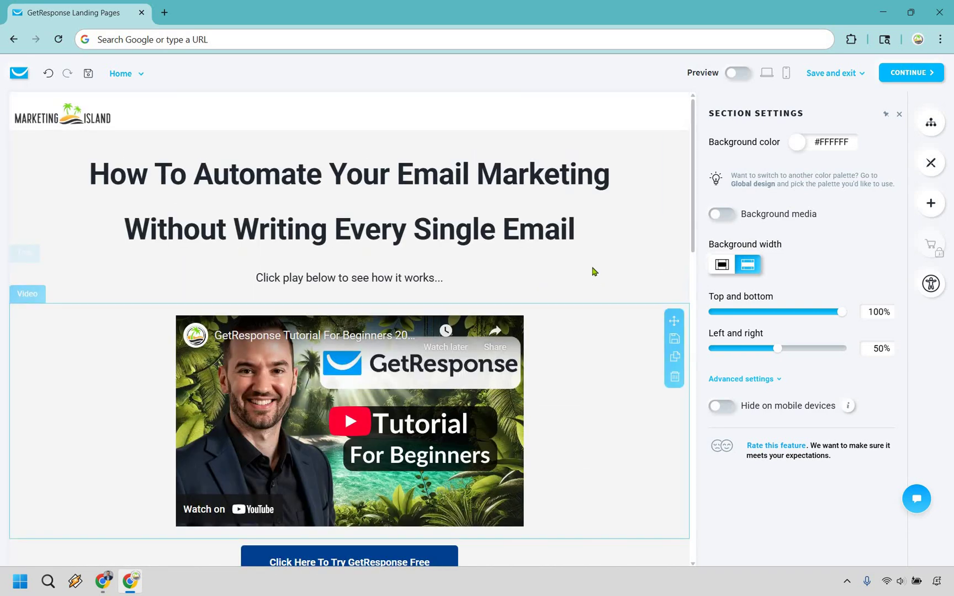
scroll(558, 166, down, 1)
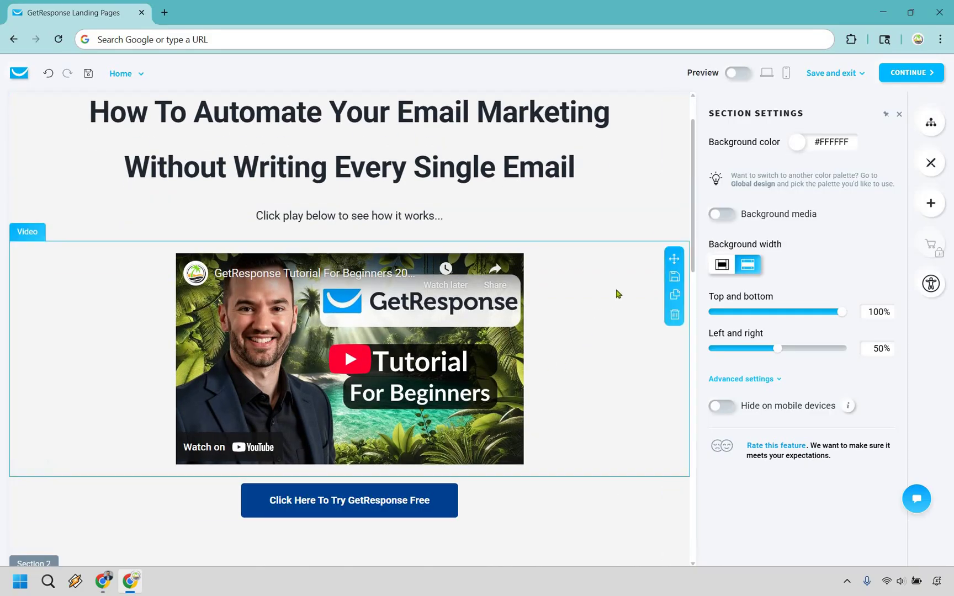
scroll(557, 284, down, 6)
scroll(556, 284, down, 2)
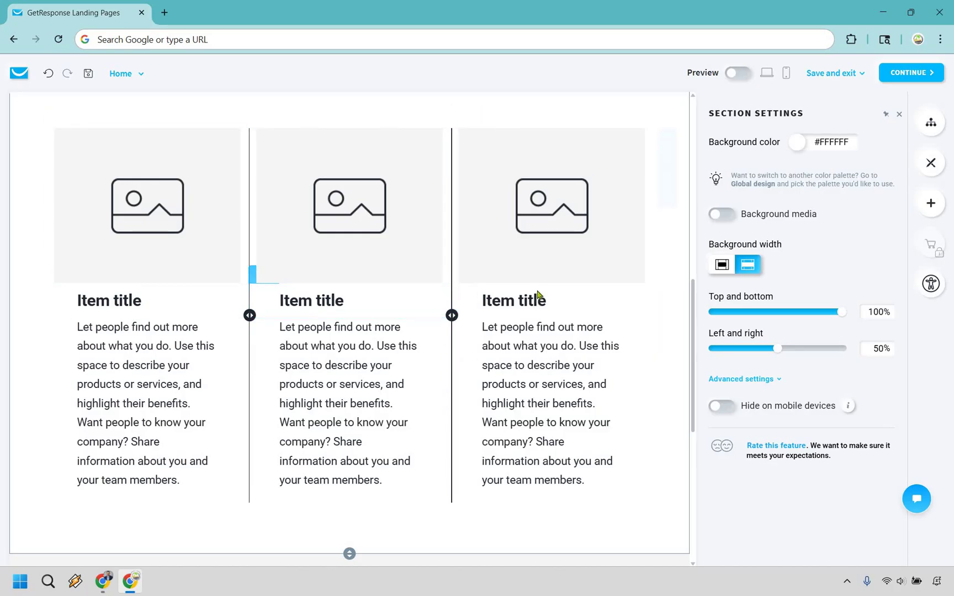
scroll(545, 263, down, 7)
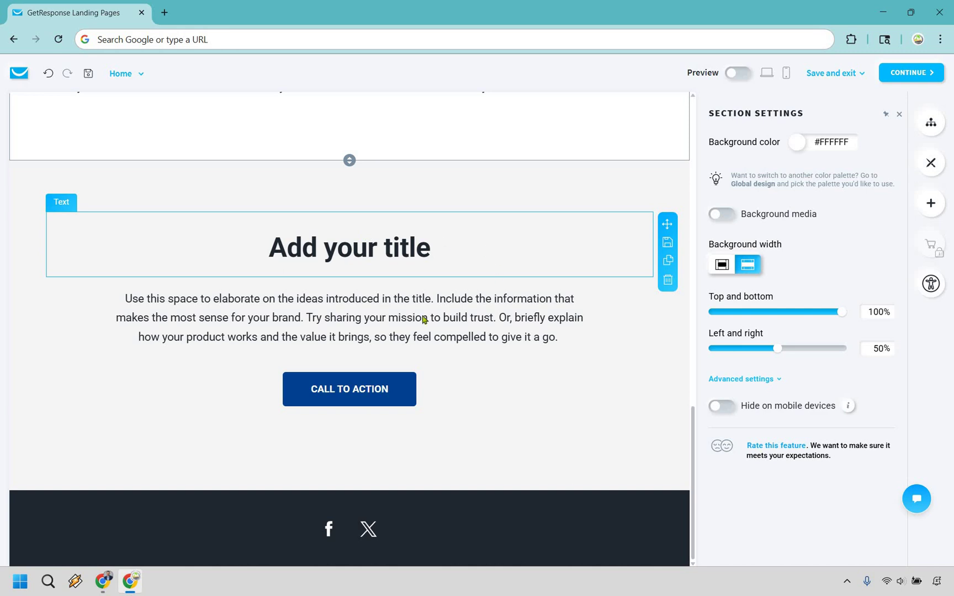
click(349, 389)
click(335, 330)
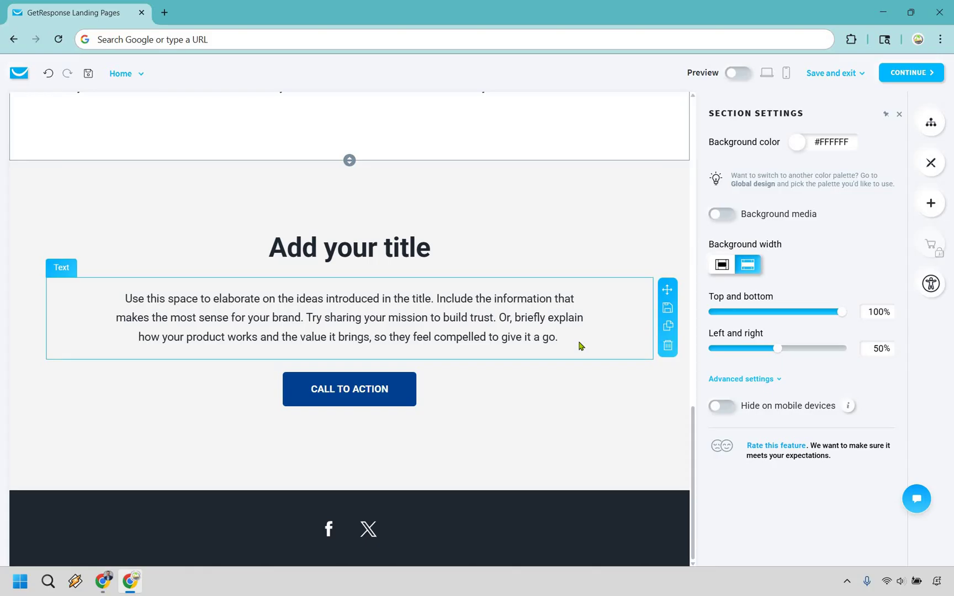
Step: Delete the section with the three image placeholders and item titles
scroll(581, 346, up, 10)
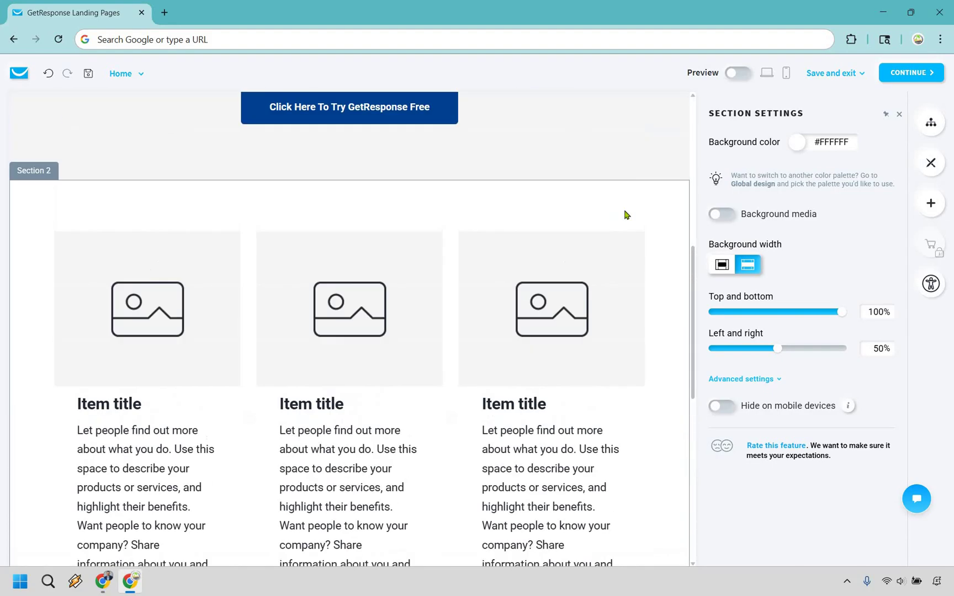
click(674, 254)
Step: Delete the "Add your title" heading and the "CALL TO ACTION" button from the closing section
scroll(696, 232, down, 4)
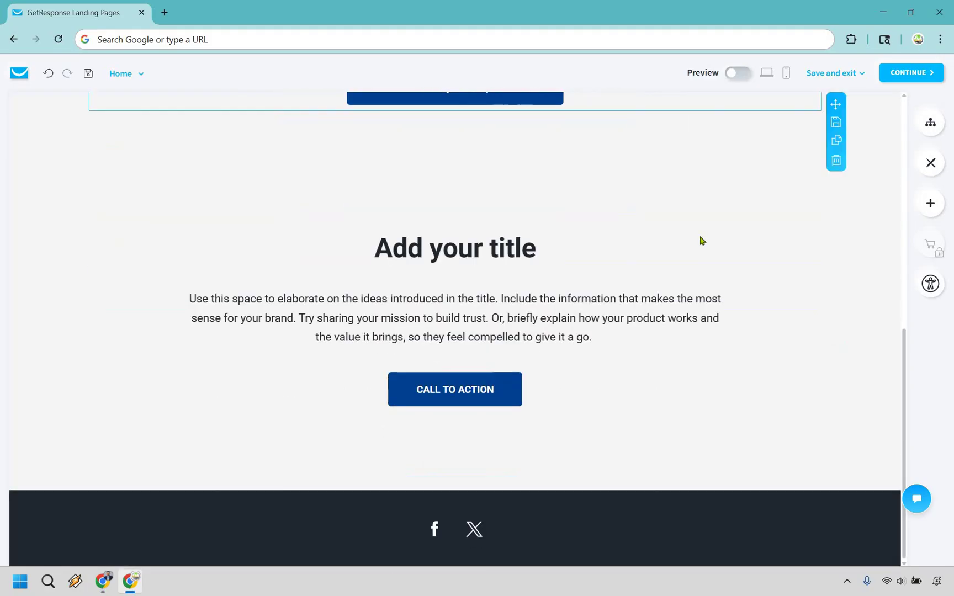
scroll(594, 309, up, 1)
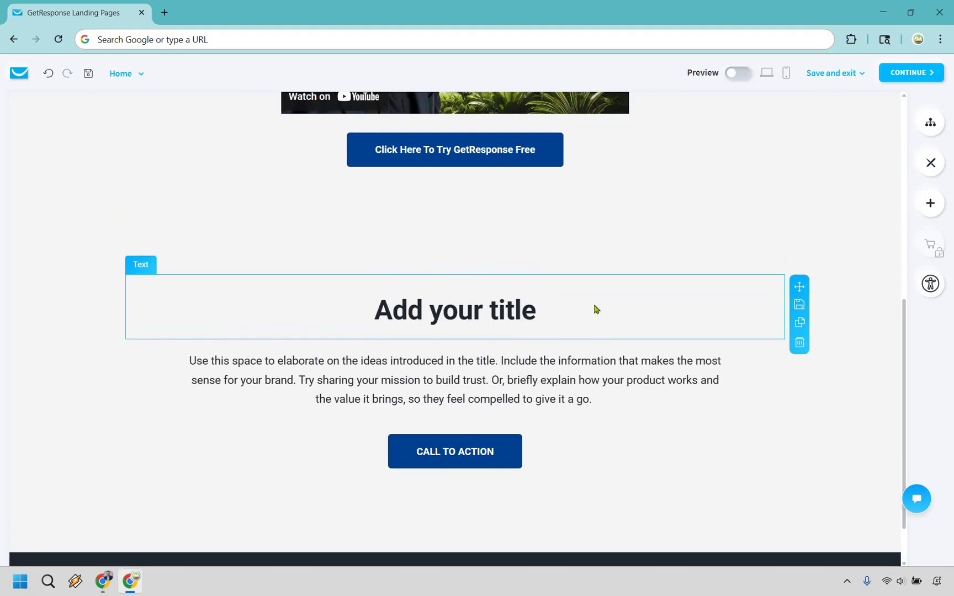
click(799, 345)
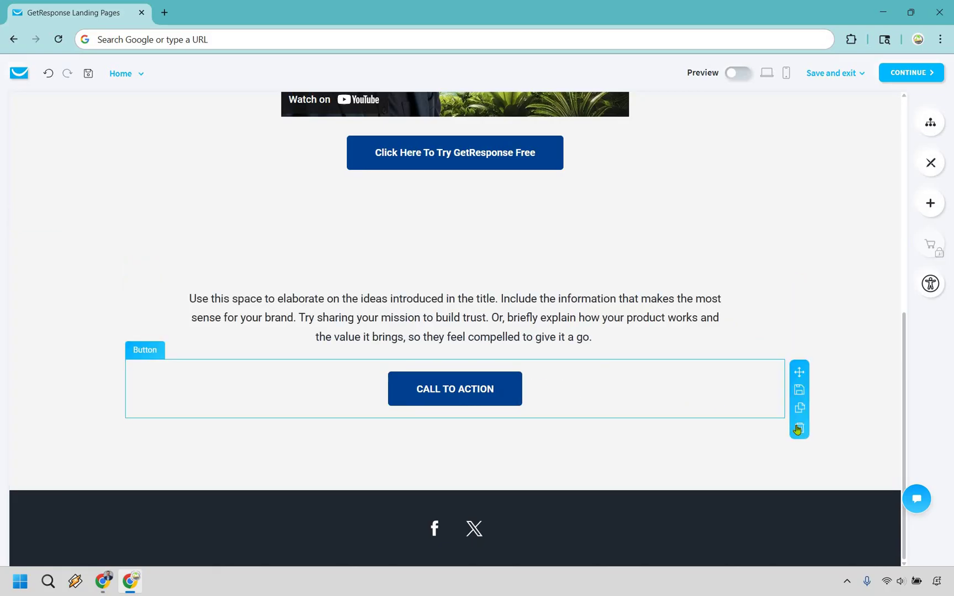
key(Delete)
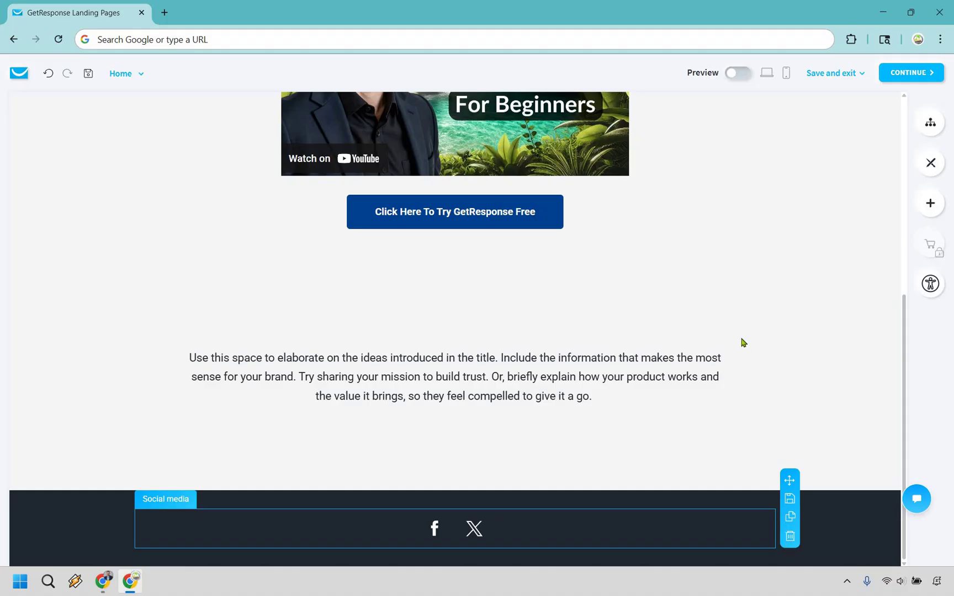
Step: Remove the social media icons from the dark footer and move the closing section's remaining paragraph into it
scroll(742, 343, up, 5)
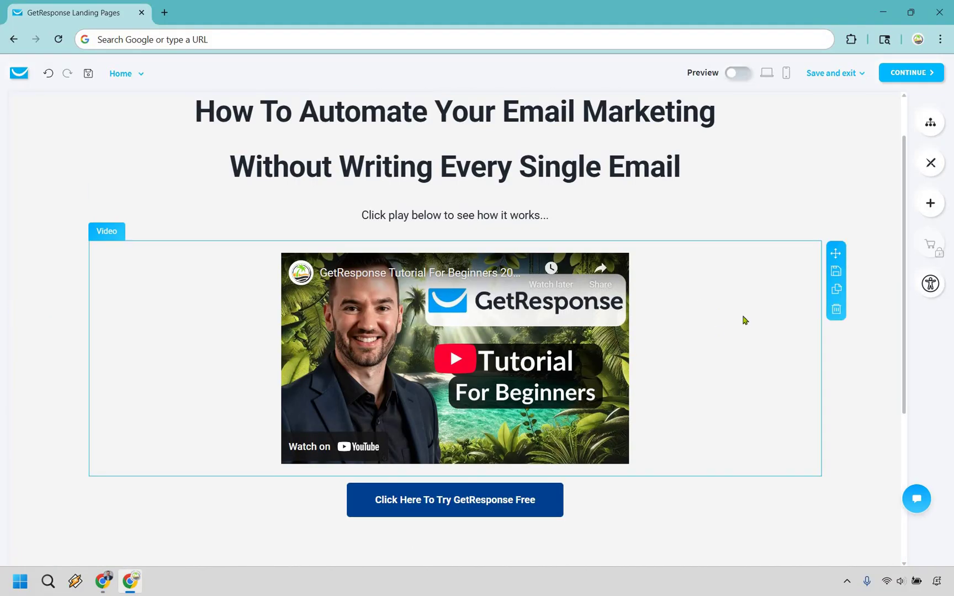
scroll(708, 277, down, 4)
scroll(708, 276, down, 1)
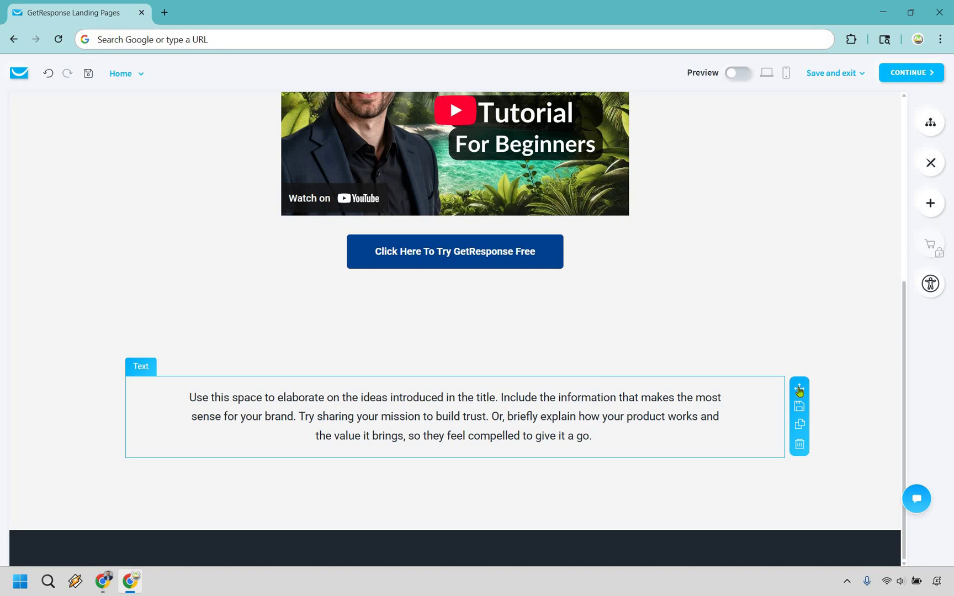
drag(800, 391, 667, 517)
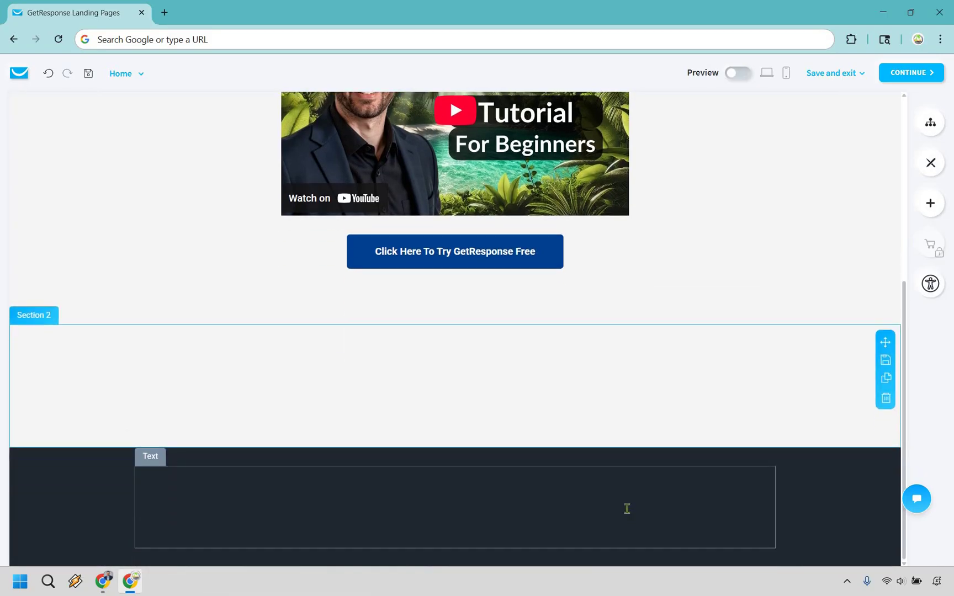
Step: Set the footer paragraph's font color to white (#FFFFFF) and replace its text with "Privacy Policy | Terms"
click(456, 495)
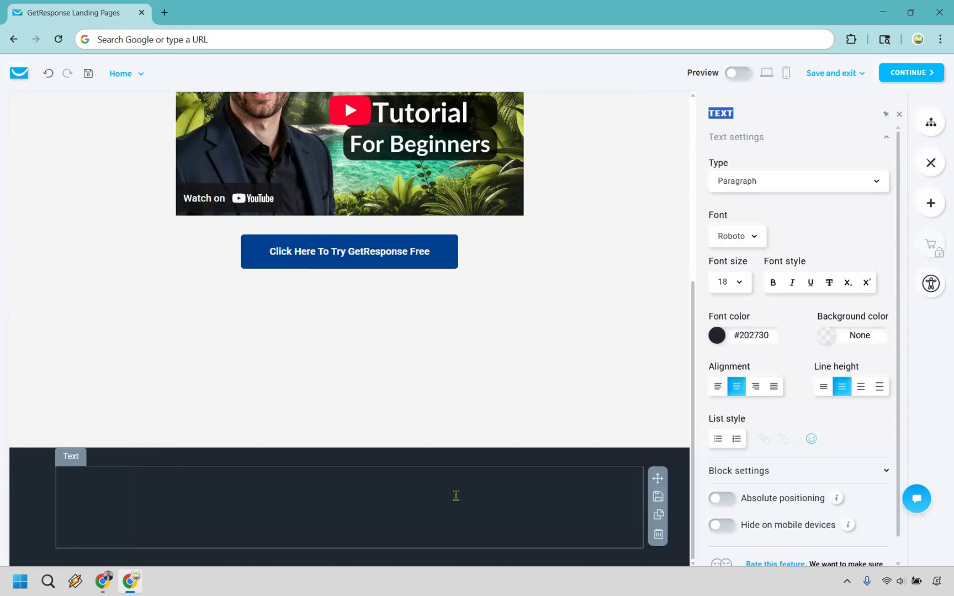
triple_click(456, 496)
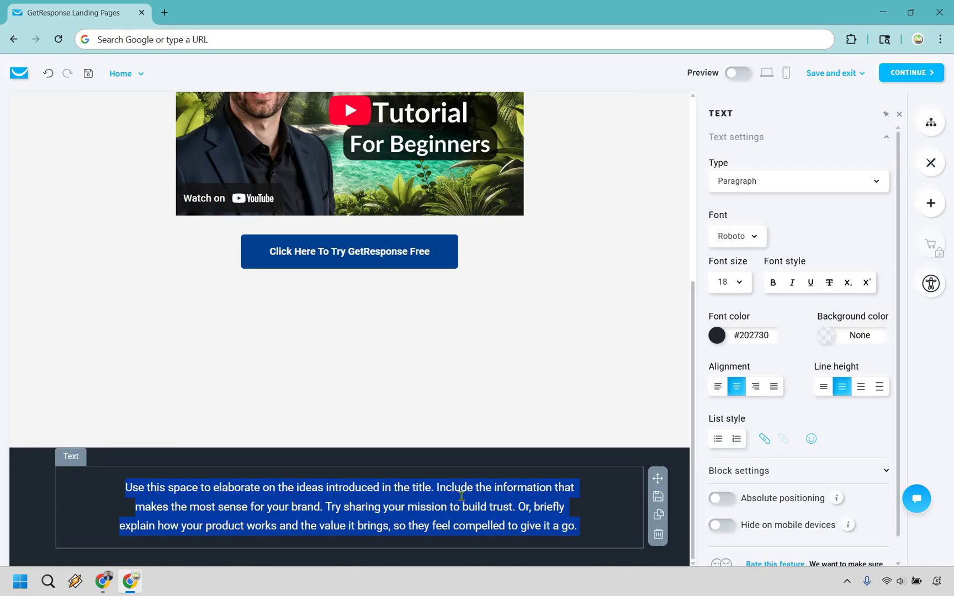
click(717, 335)
click(575, 243)
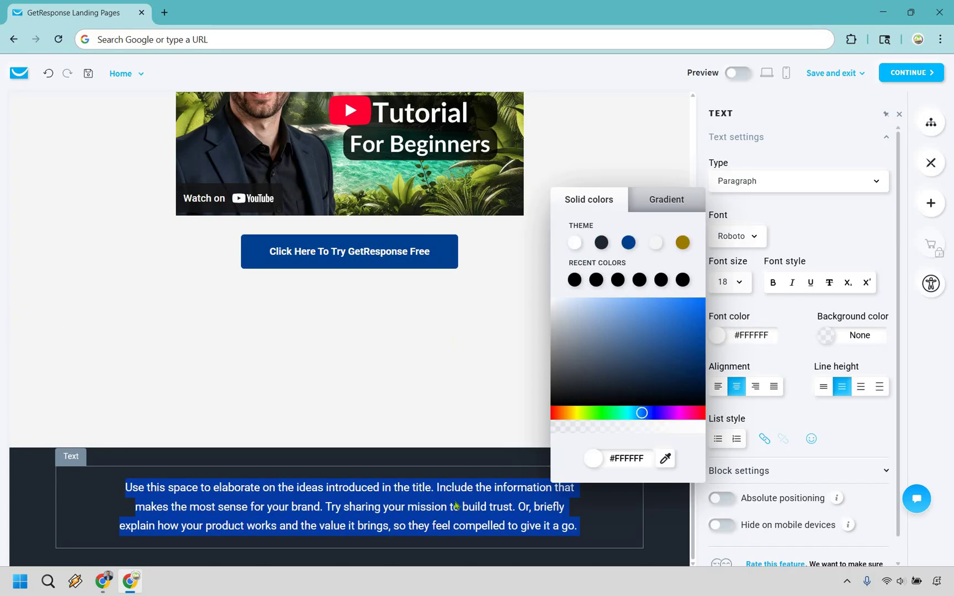
click(456, 504)
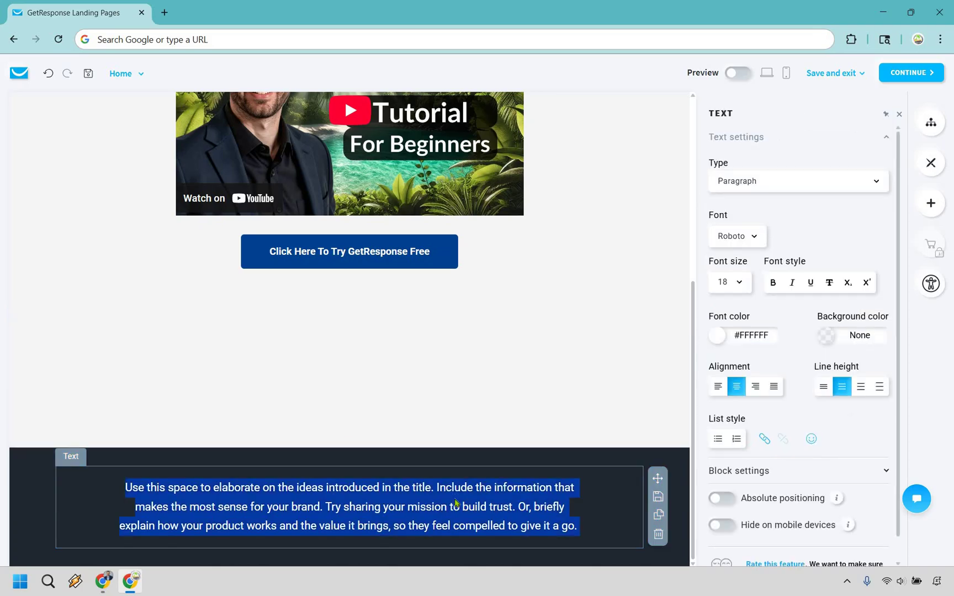
text(Privacy Policy | Terms)
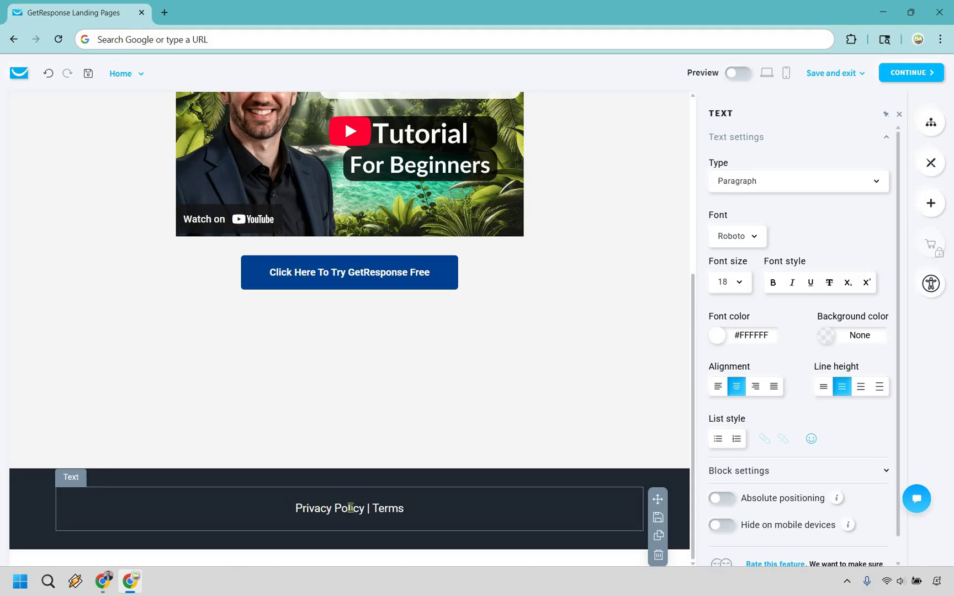
key(shift+Right)
key(shift+Right)
key(shift+Right)
key(shift+Right)
key(shift+Right)
key(shift+Right)
key(shift+Right)
key(shift+Right)
key(shift+Right)
key(shift+Right)
key(shift+Right)
key(shift+Right)
key(shift+Right)
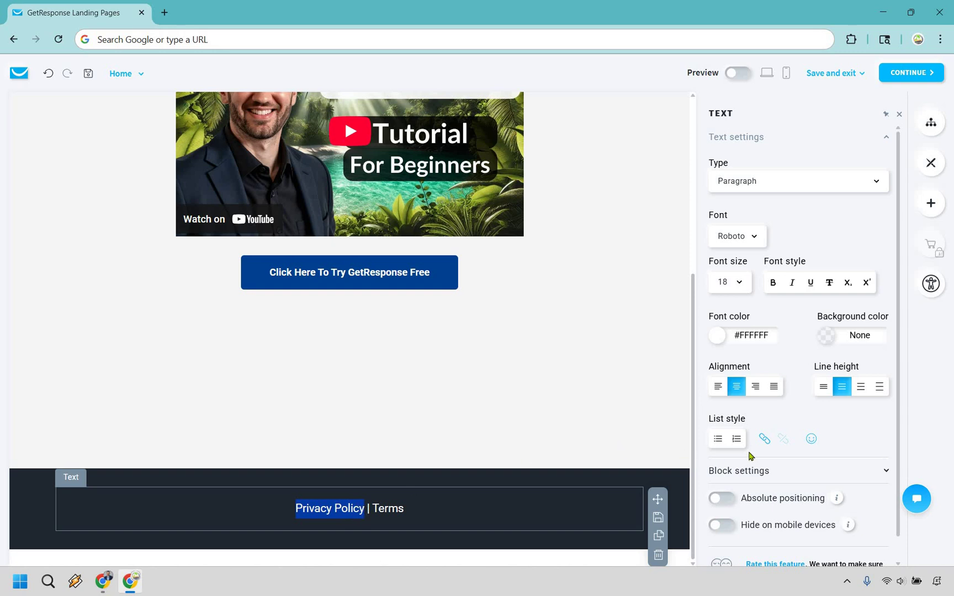
click(764, 438)
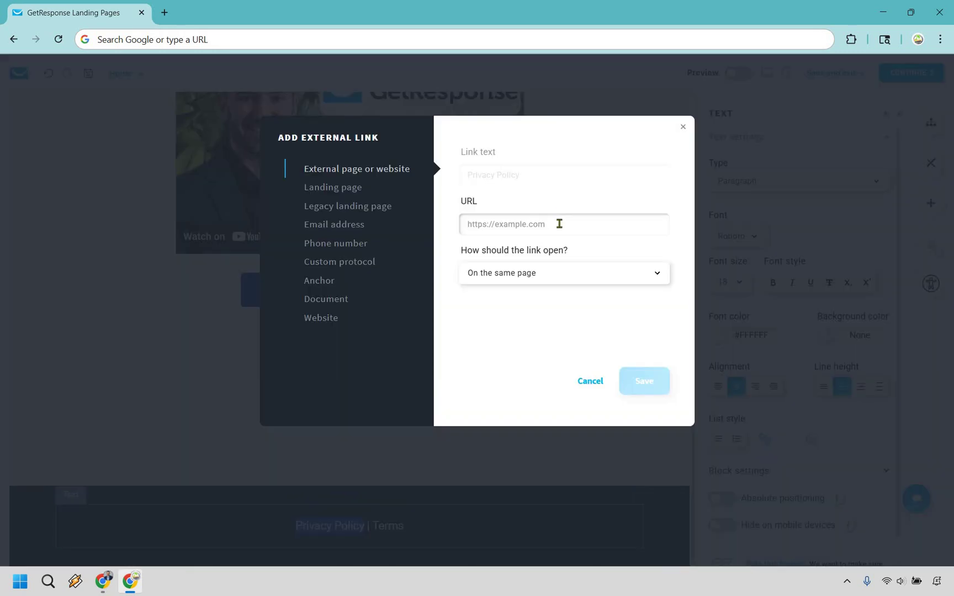
click(560, 224)
text(https://www.yourprivacy.com)
text(/)
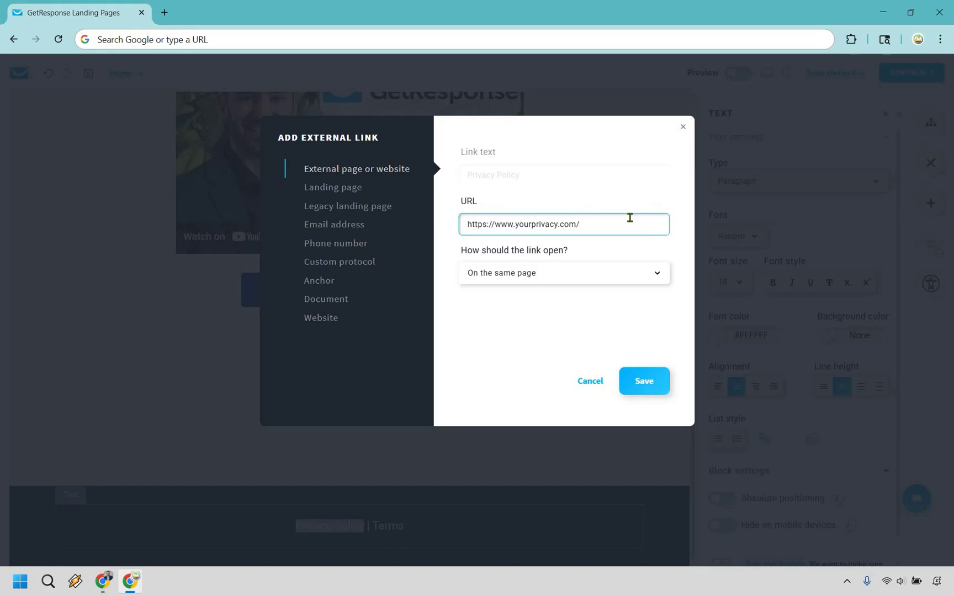
click(576, 281)
click(503, 308)
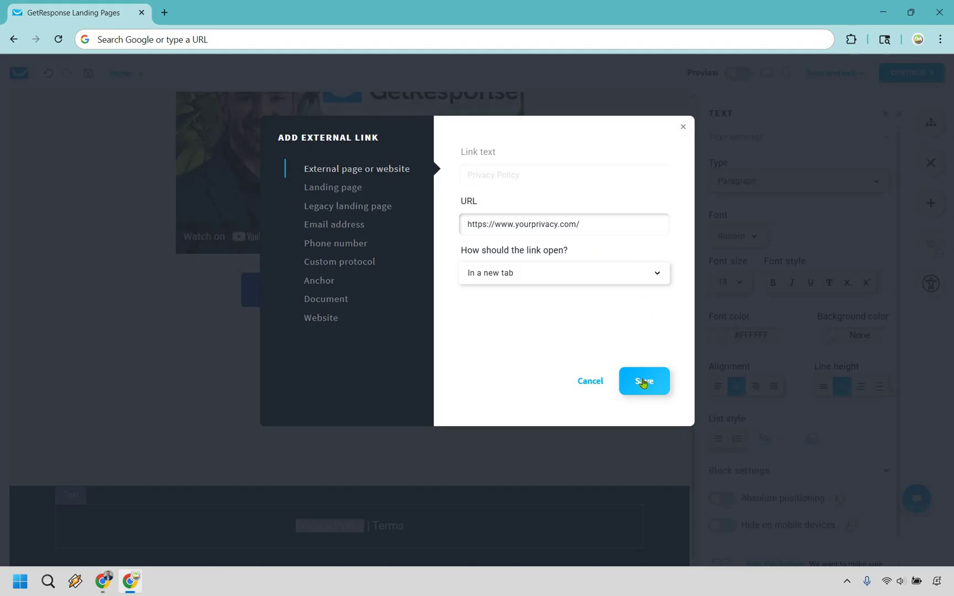
click(433, 520)
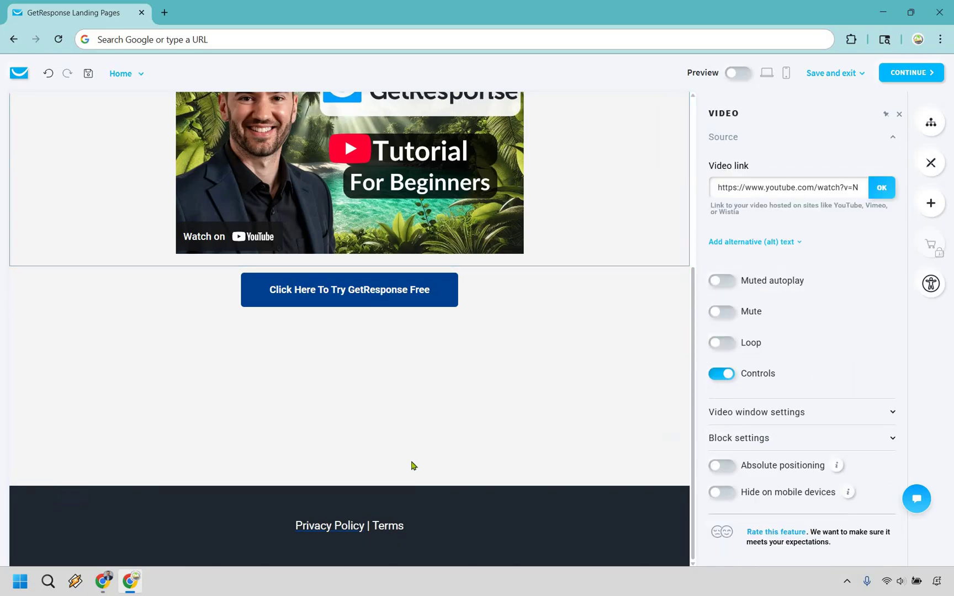
Step: Delete the empty section between the "Click Here To Try GetResponse Free" button and the dark footer
click(434, 414)
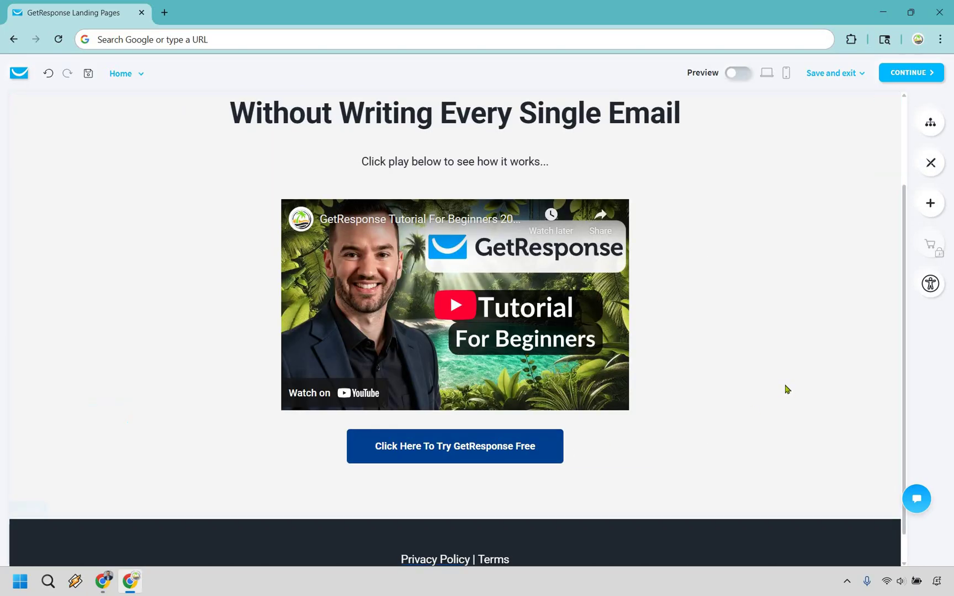
scroll(770, 383, up, 2)
scroll(663, 288, down, 2)
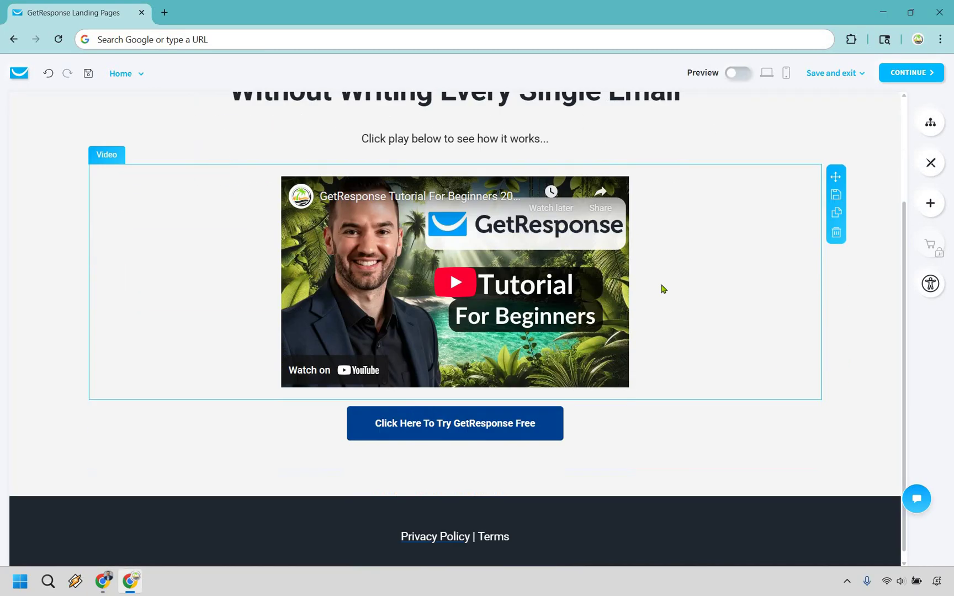
Step: Check the page from logo to footer and save the landing page without leaving the editor
scroll(278, 115, up, 2)
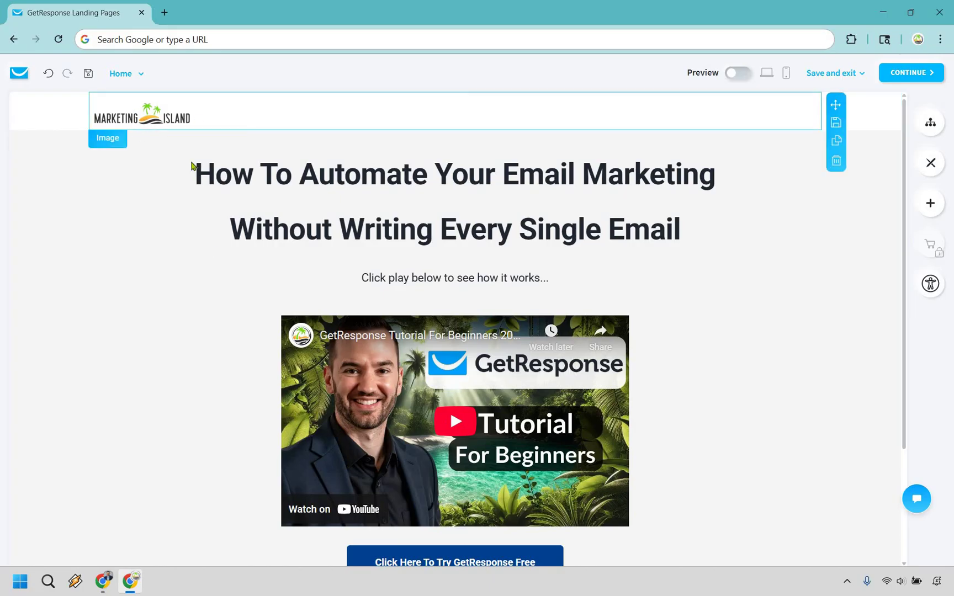
scroll(757, 394, down, 3)
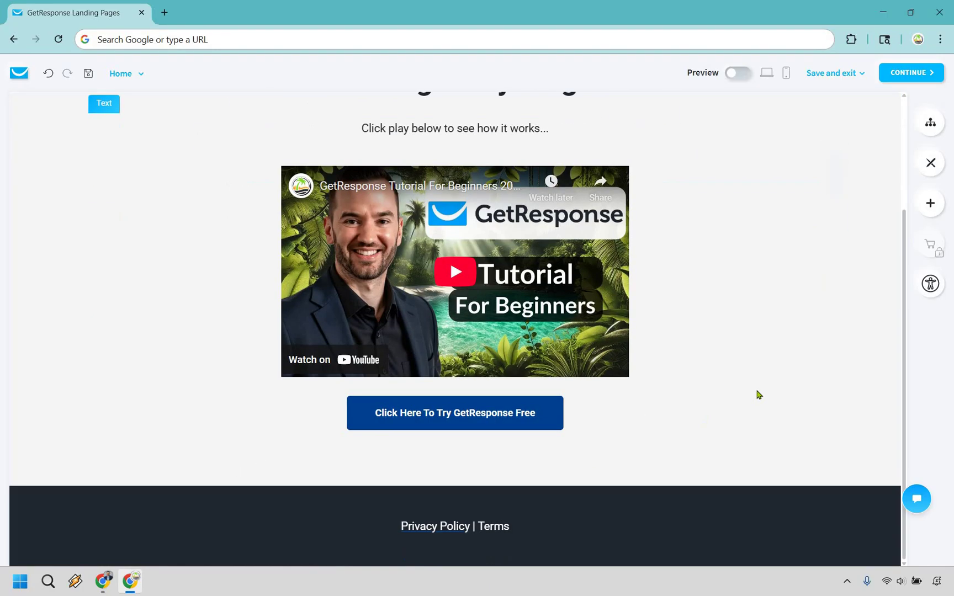
scroll(726, 293, up, 3)
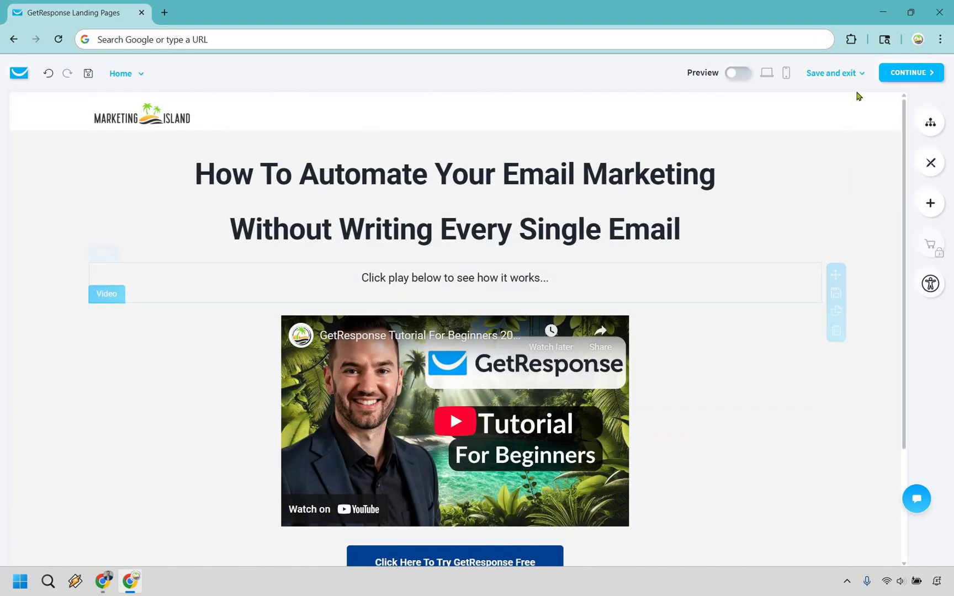
click(835, 73)
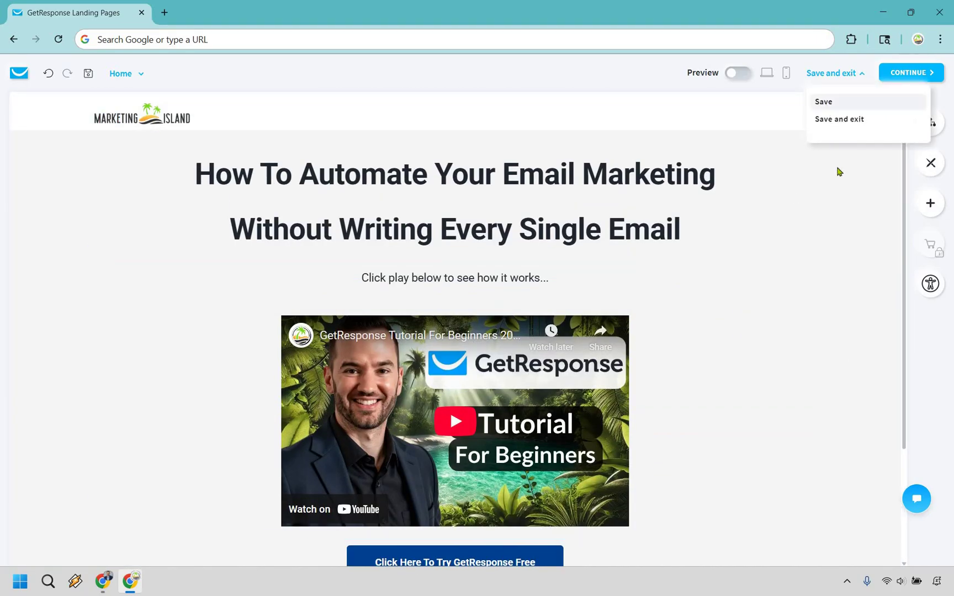
click(826, 254)
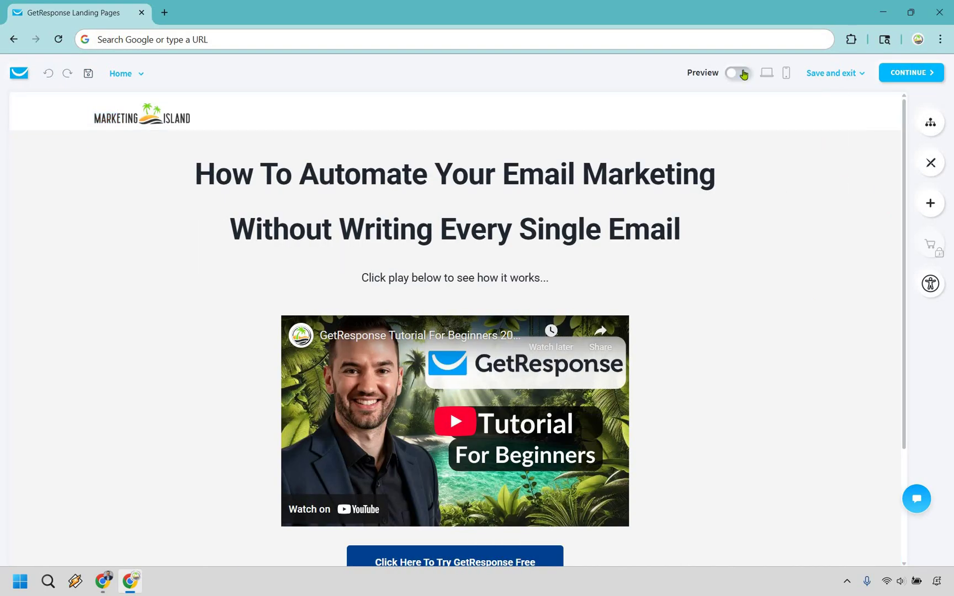
Step: Preview the landing page in desktop view, examining the logo, headline, video and button
click(738, 73)
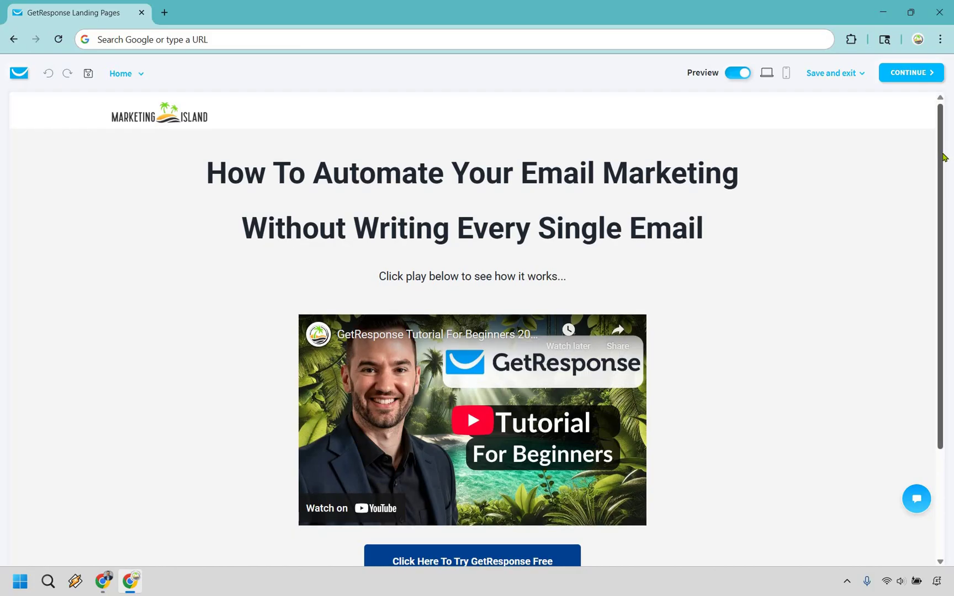
scroll(945, 152, down, 1)
scroll(945, 152, up, 1)
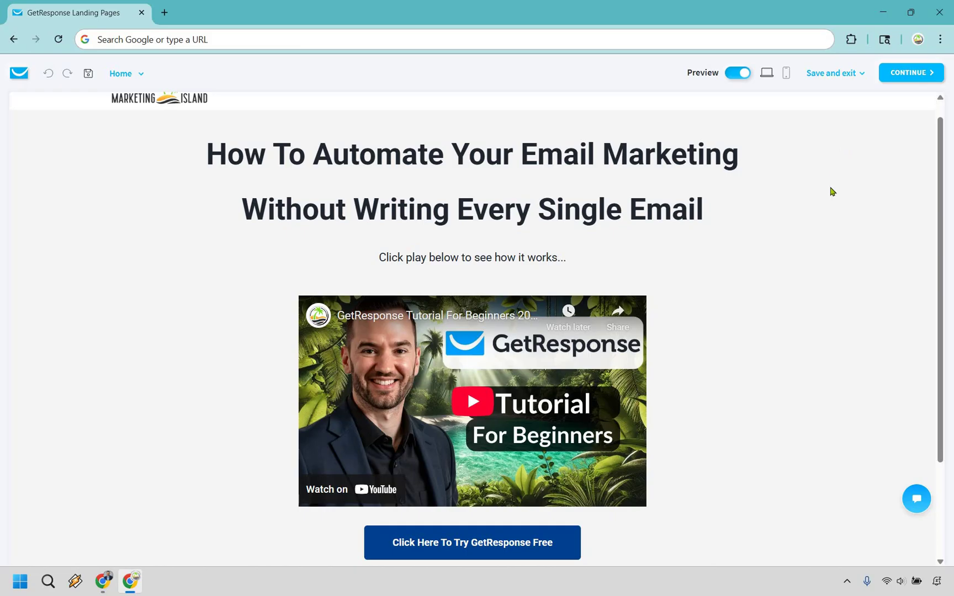
scroll(539, 107, up, 1)
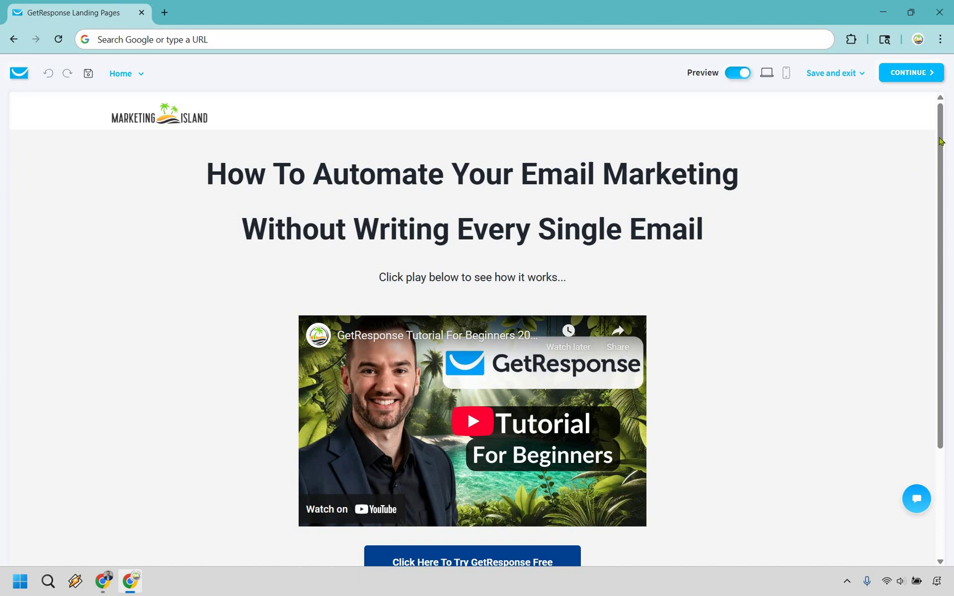
scroll(824, 403, down, 1)
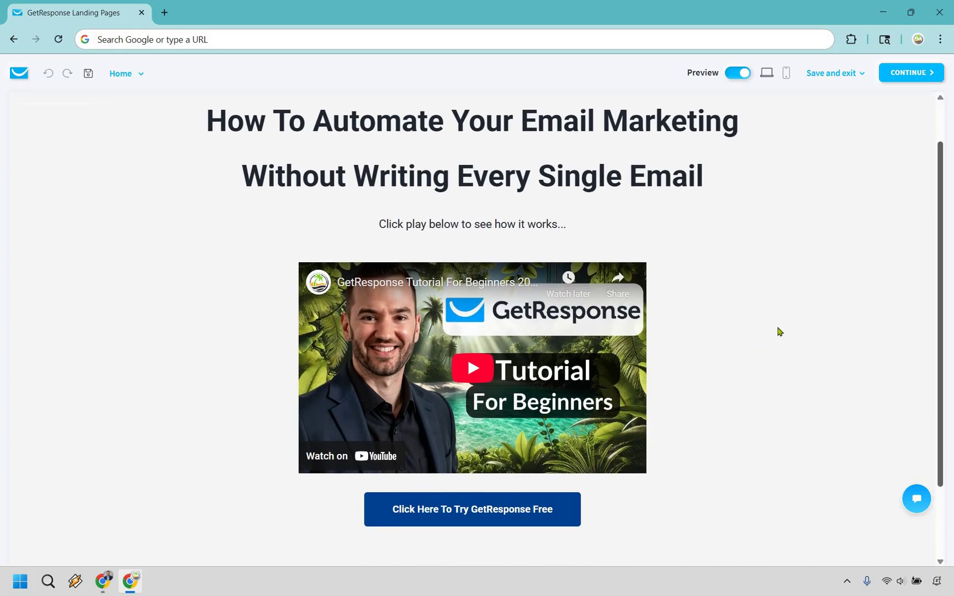
scroll(773, 287, up, 1)
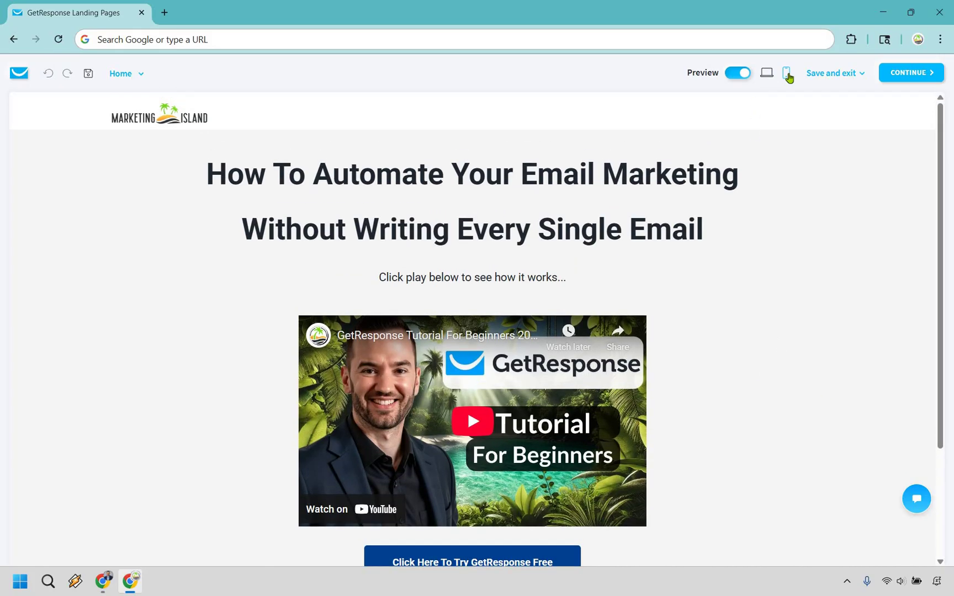
Step: Switch the preview to mobile and set the Heading #1 font size to 22px and Heading #2 to 20px
click(786, 73)
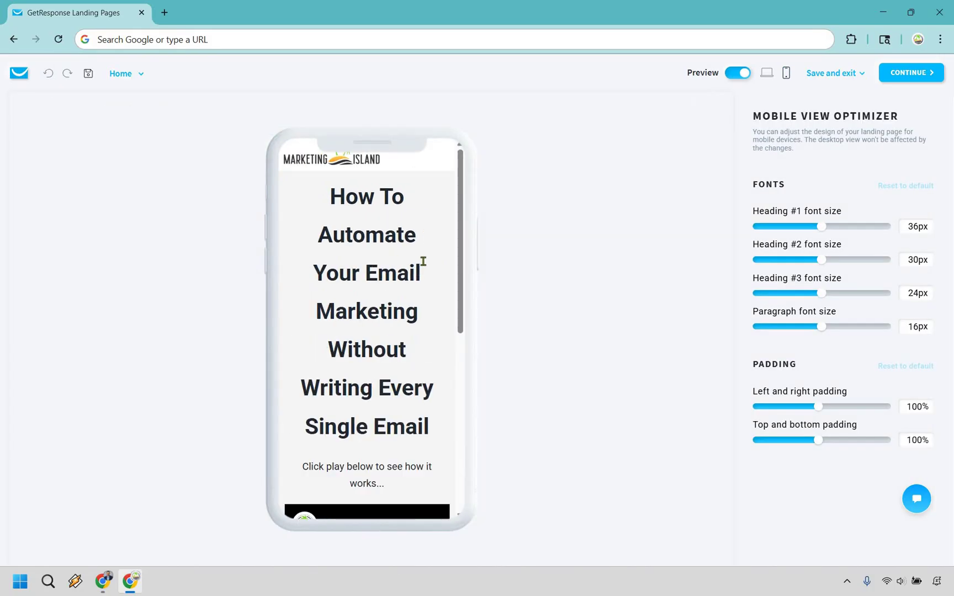
scroll(423, 261, down, 1)
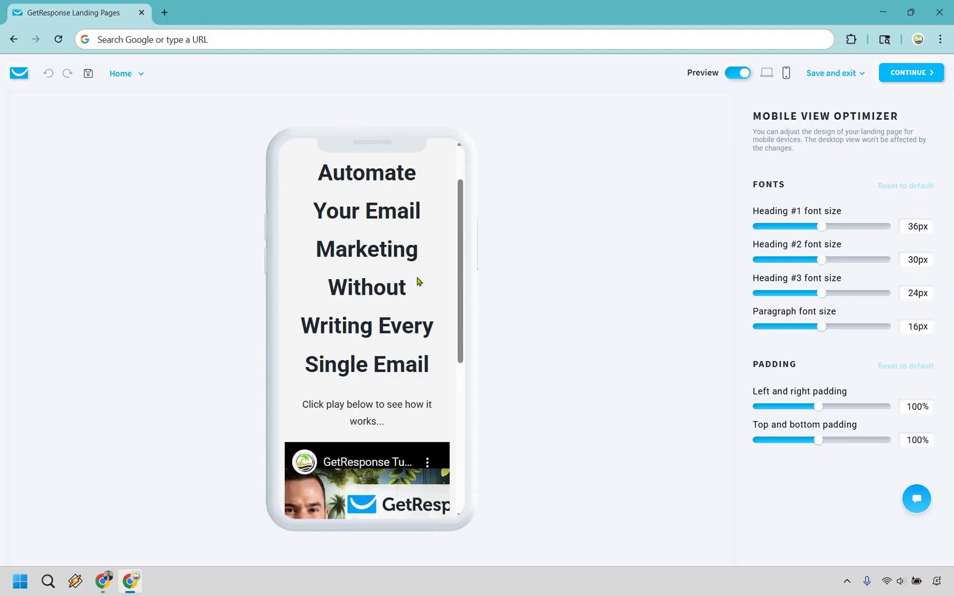
click(819, 226)
drag(810, 227, 765, 226)
drag(822, 259, 779, 260)
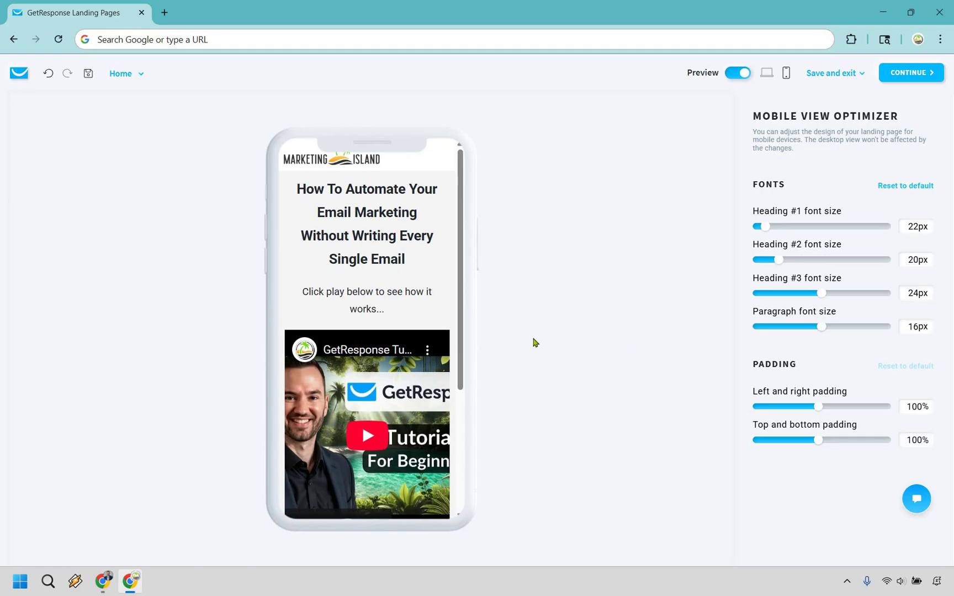
Step: Check the mobile preview down to the footer, then reset the mobile fonts to default and return to the desktop preview
scroll(388, 271, down, 5)
scroll(385, 361, up, 5)
scroll(393, 395, down, 5)
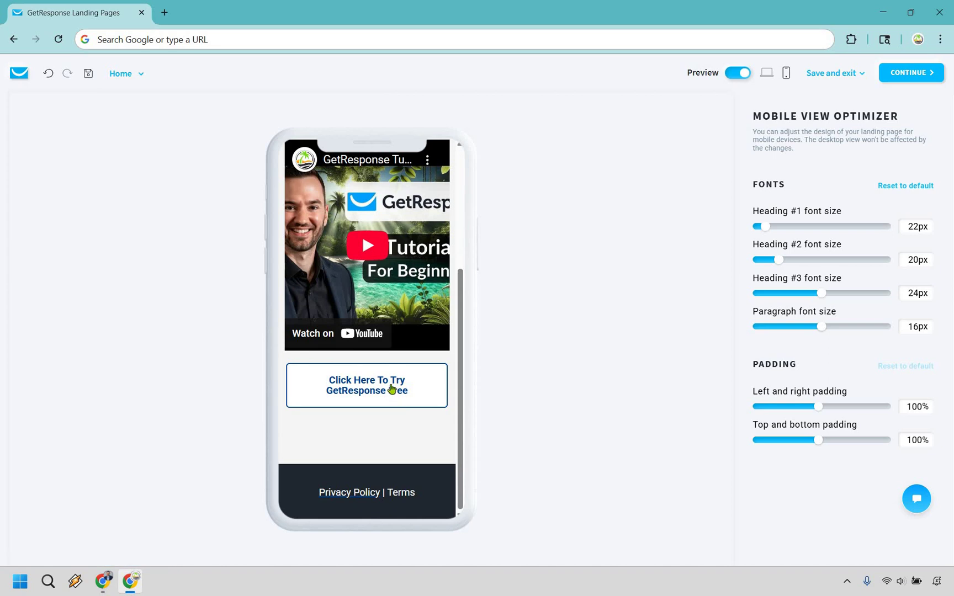
scroll(391, 386, up, 5)
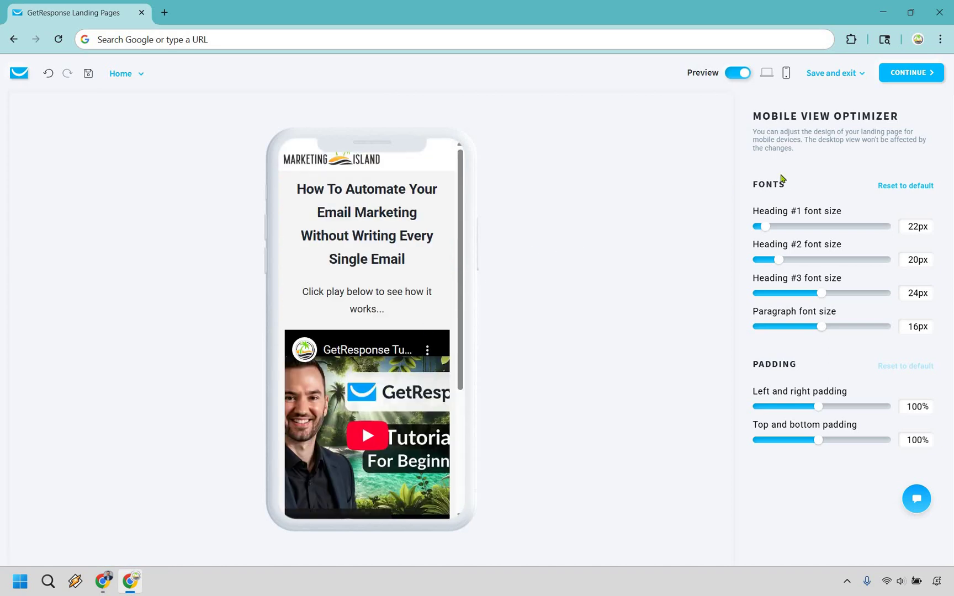
click(911, 187)
click(762, 82)
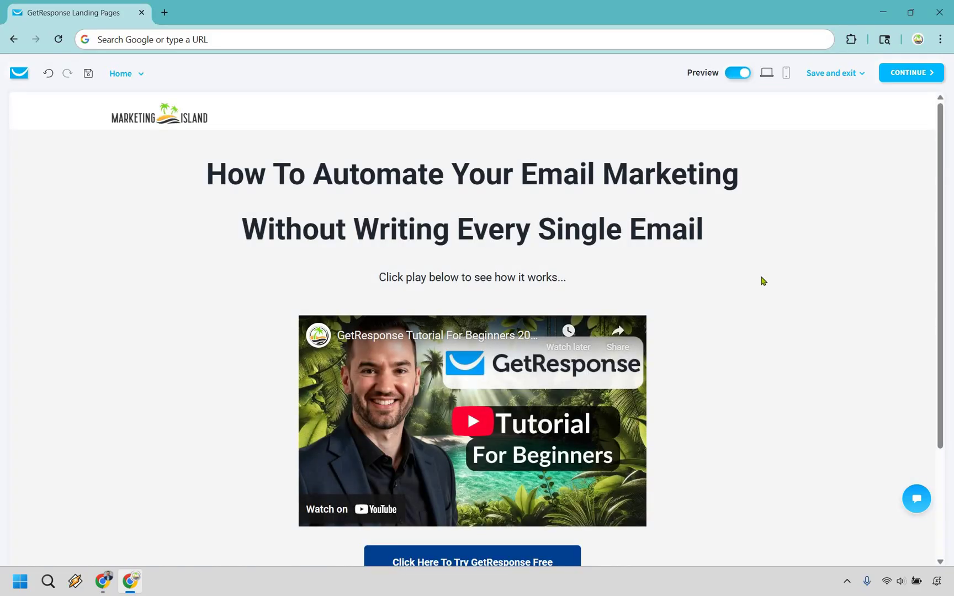
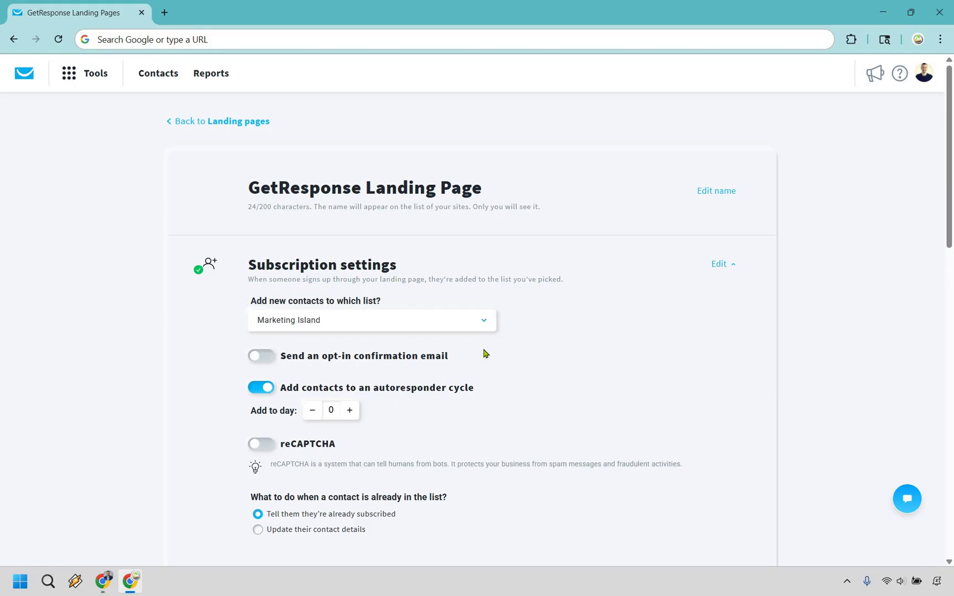
Step: Review the landing page's publishing settings, from subscription, favicon and cookie consent banner to analytics, web push notifications and business information
scroll(453, 338, down, 1)
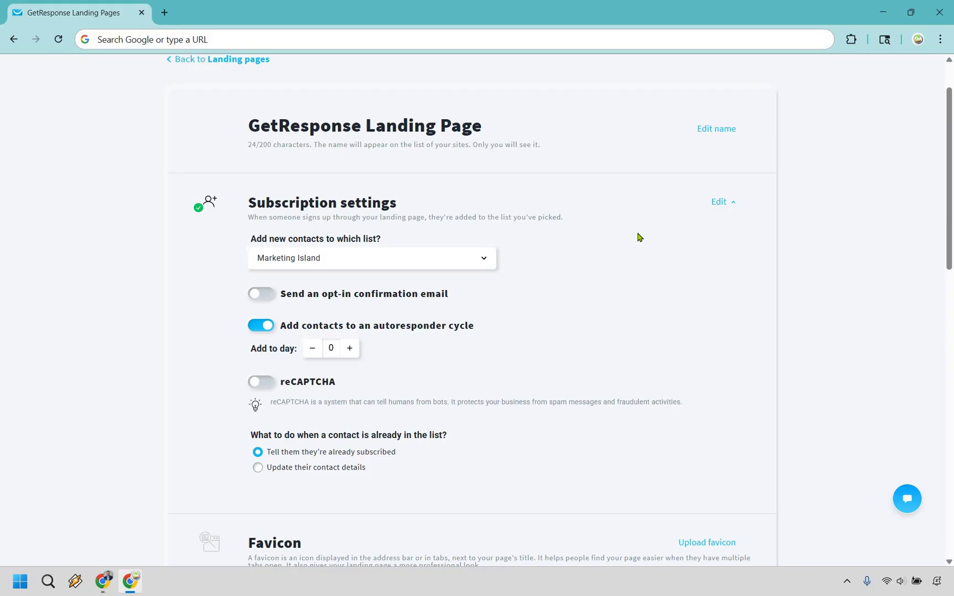
scroll(606, 234, down, 4)
scroll(606, 234, down, 1)
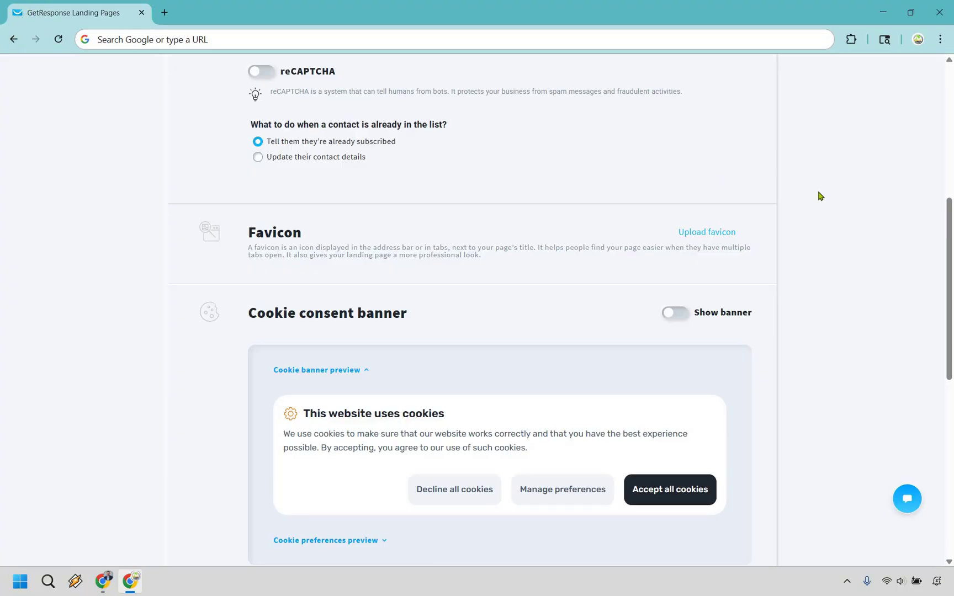
scroll(504, 255, down, 1)
scroll(504, 255, down, 1)
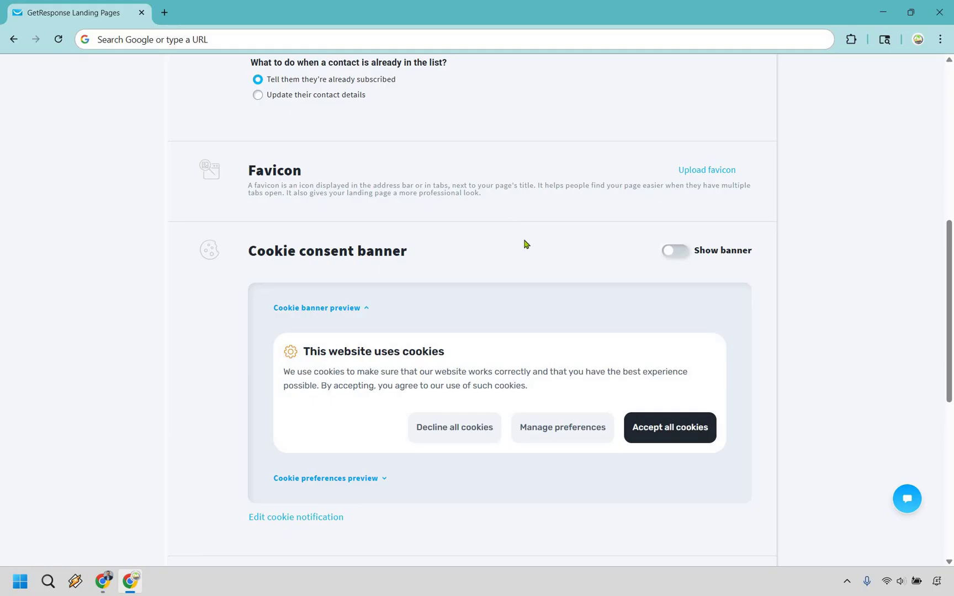
scroll(524, 243, down, 5)
scroll(526, 152, down, 3)
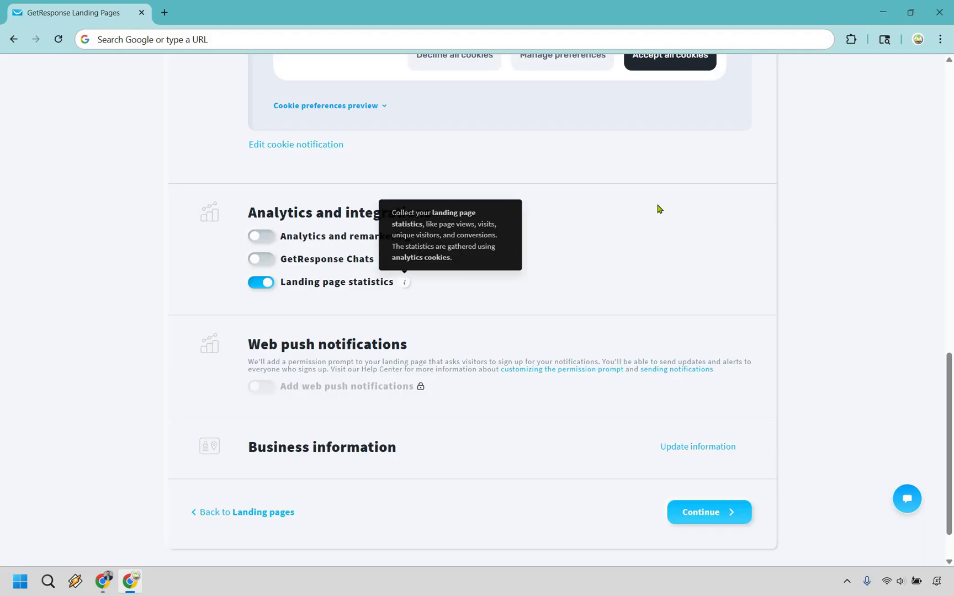
scroll(348, 309, down, 1)
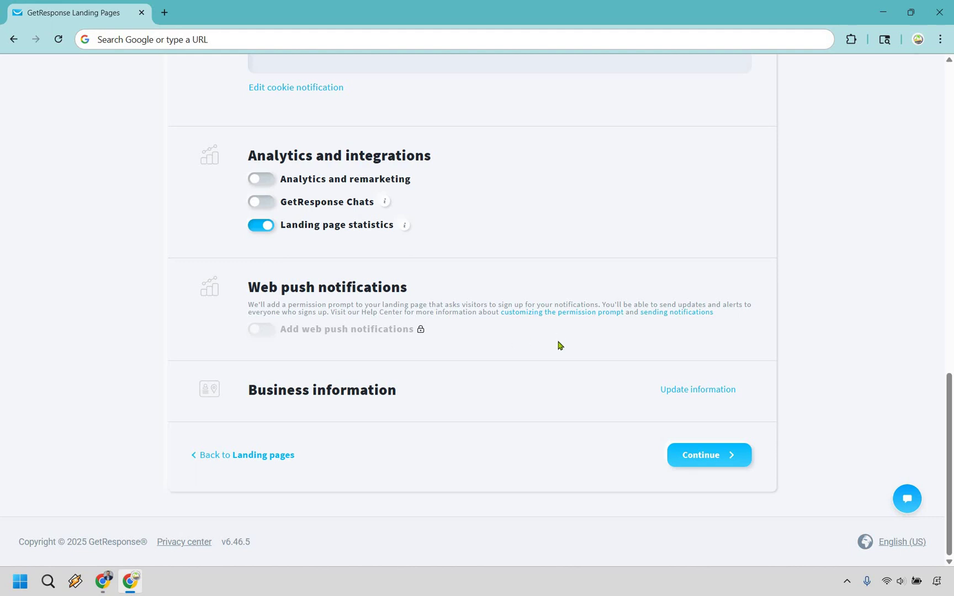
scroll(569, 354, up, 7)
scroll(570, 354, up, 9)
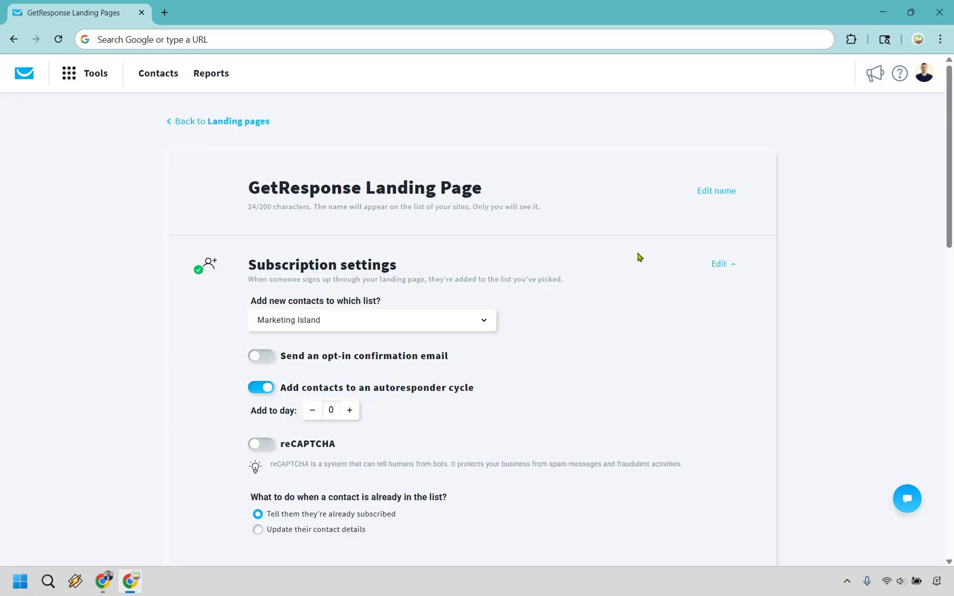
Step: Continue past the settings, set the free gr-site.com subdomain to "getaresponse" and publish the landing page
scroll(612, 246, down, 17)
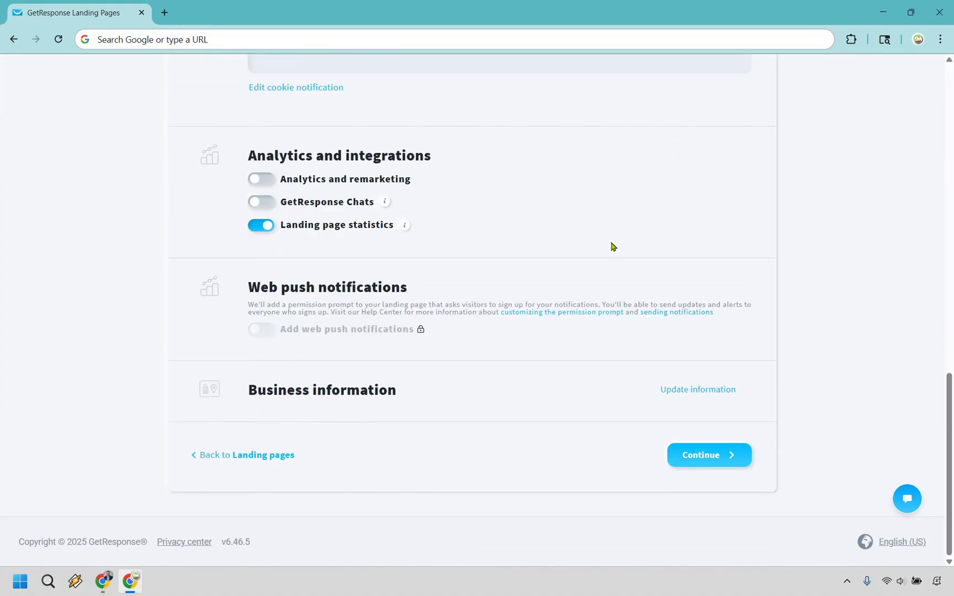
click(699, 456)
triple_click(469, 312)
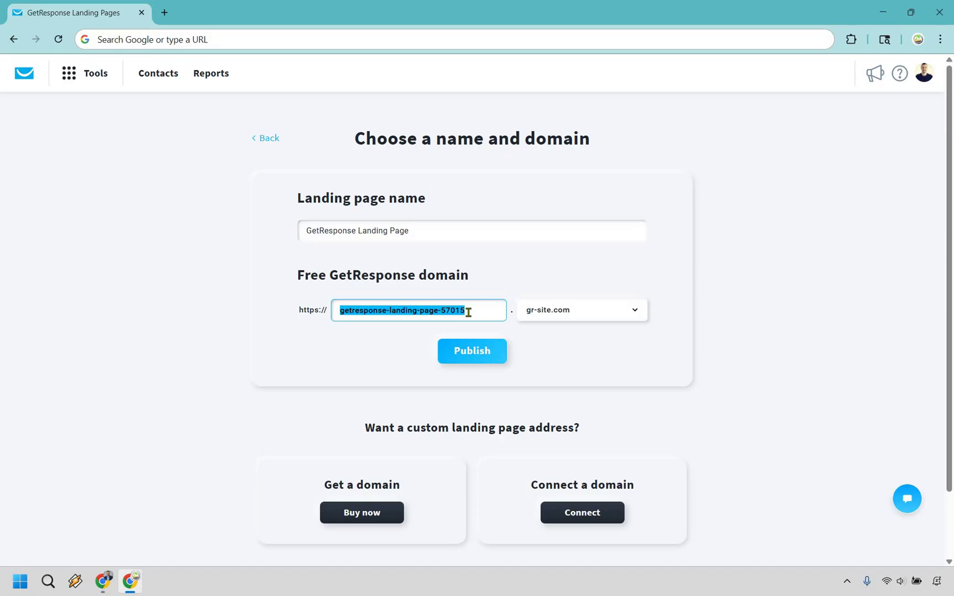
text(gr)
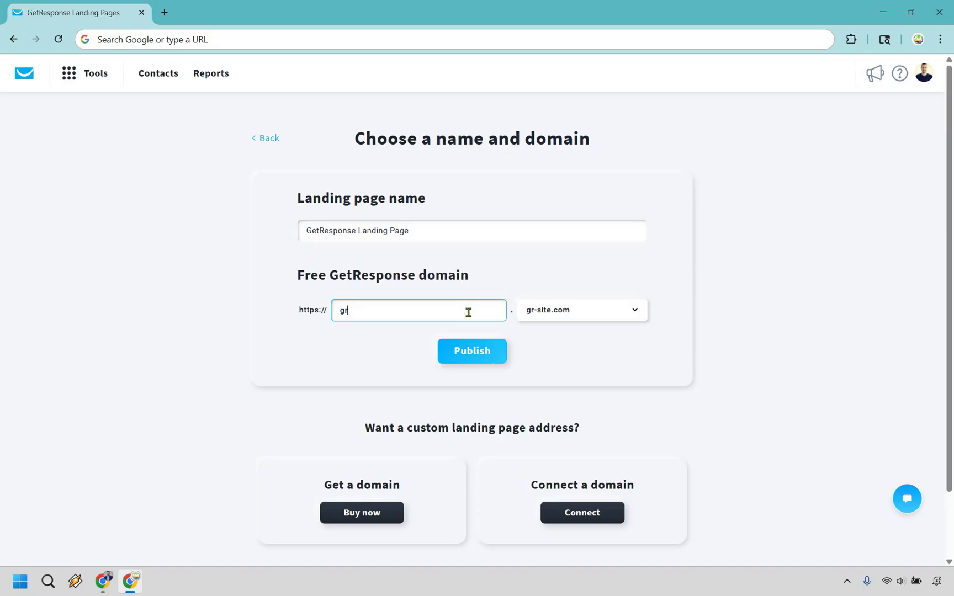
key(BackSpace)
text(etaresponse)
click(481, 357)
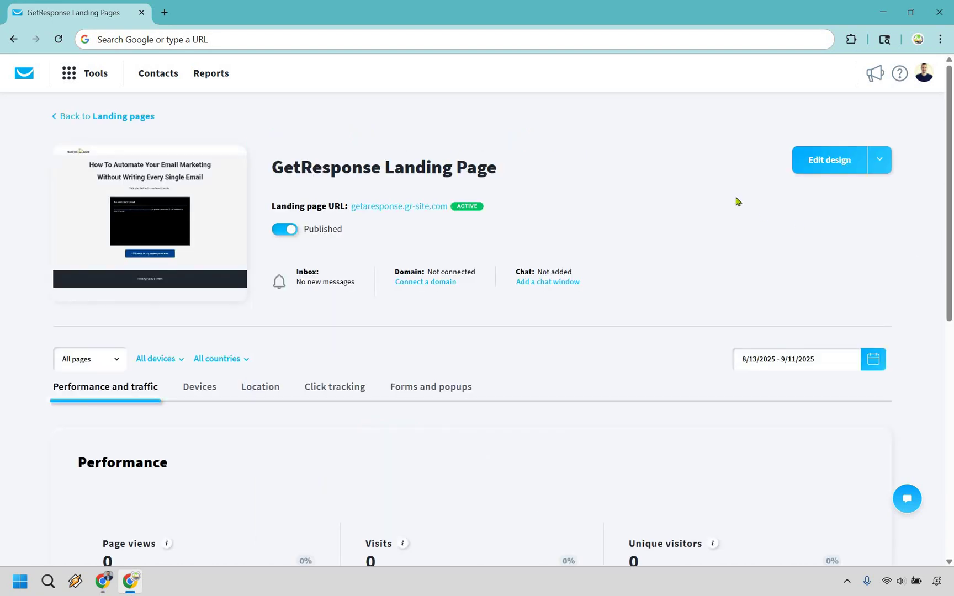
Step: Review the published landing page's performance and traffic statistics
scroll(137, 258, down, 2)
scroll(137, 257, down, 1)
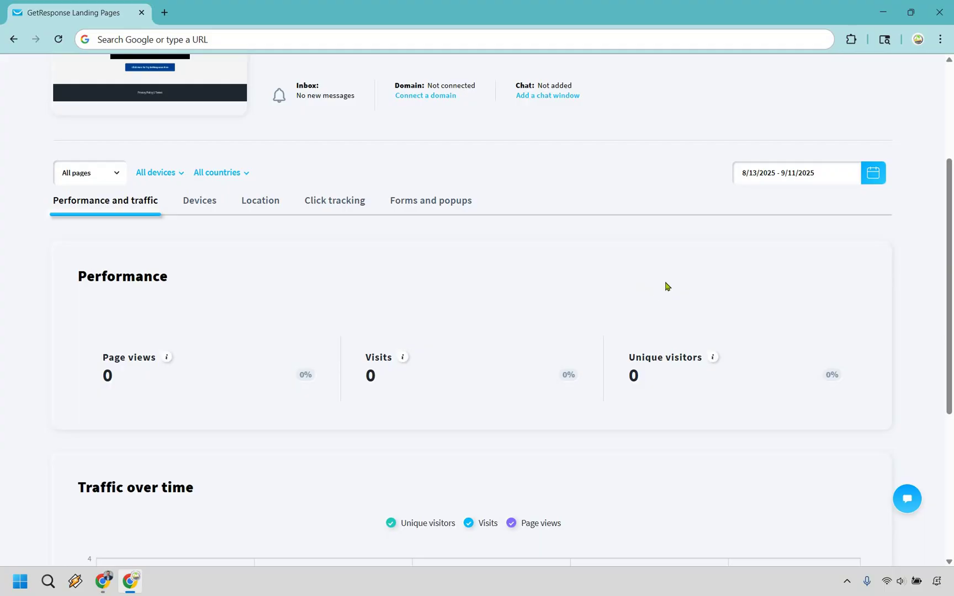
scroll(664, 284, down, 1)
scroll(665, 283, up, 4)
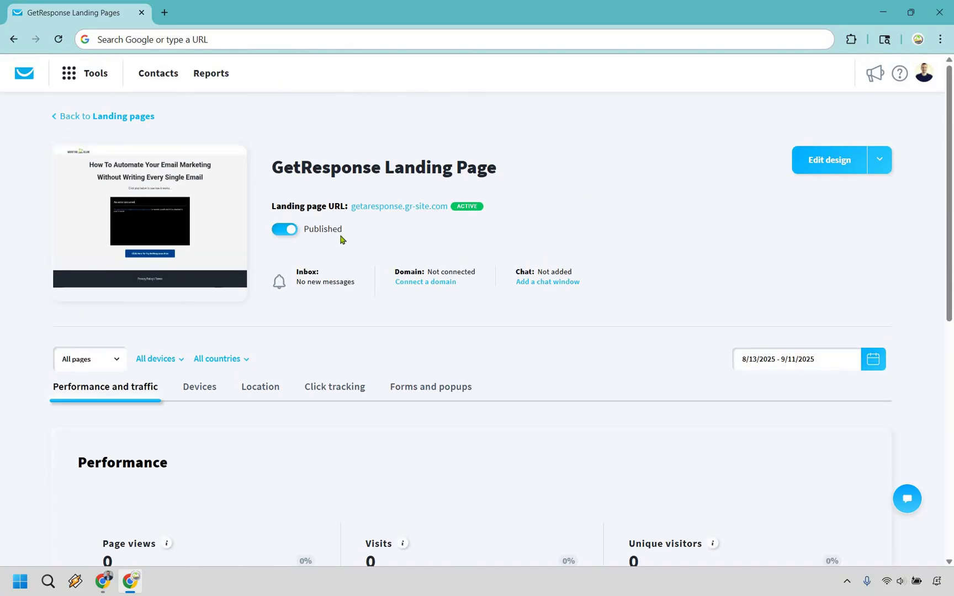
Step: Open the live page at getaresponse.gr-site.com and check it from the logo and headline down to the footer links
click(399, 210)
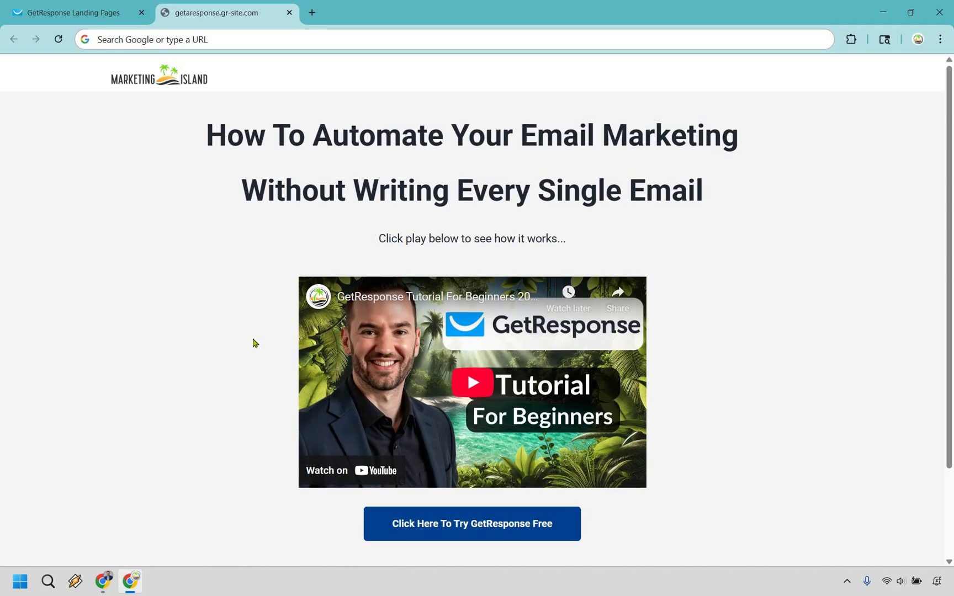
scroll(251, 340, down, 2)
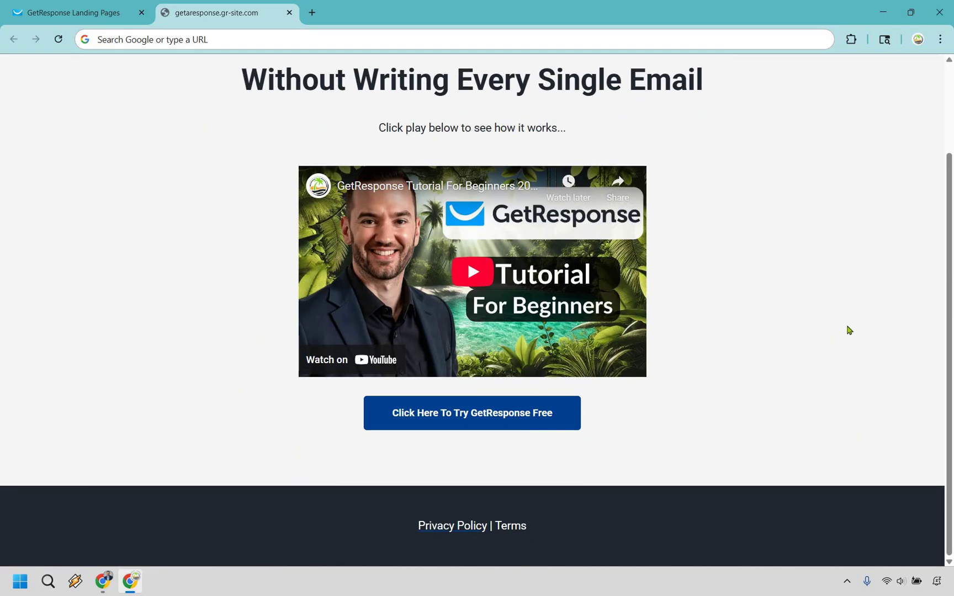
scroll(849, 329, up, 2)
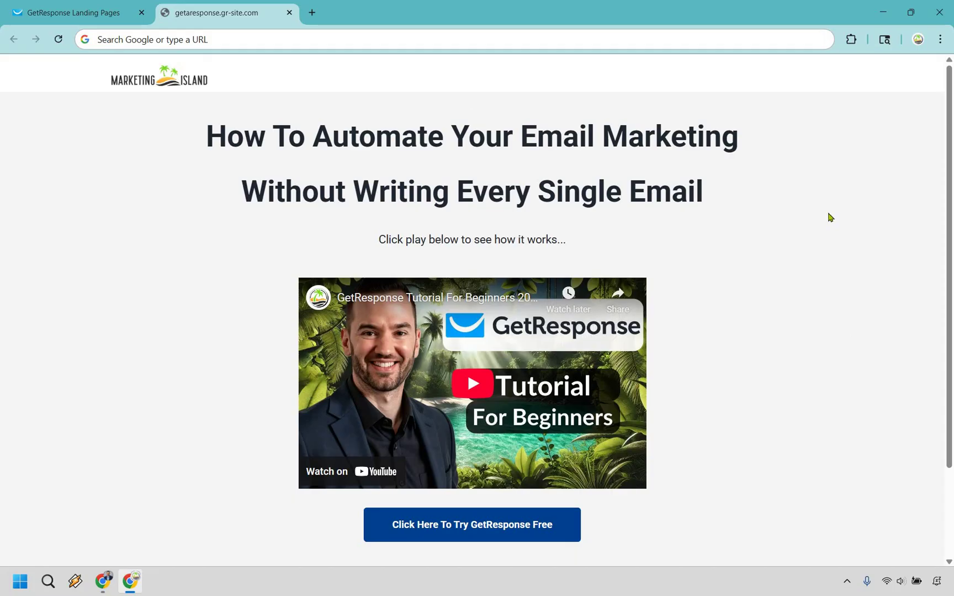
scroll(830, 223, down, 2)
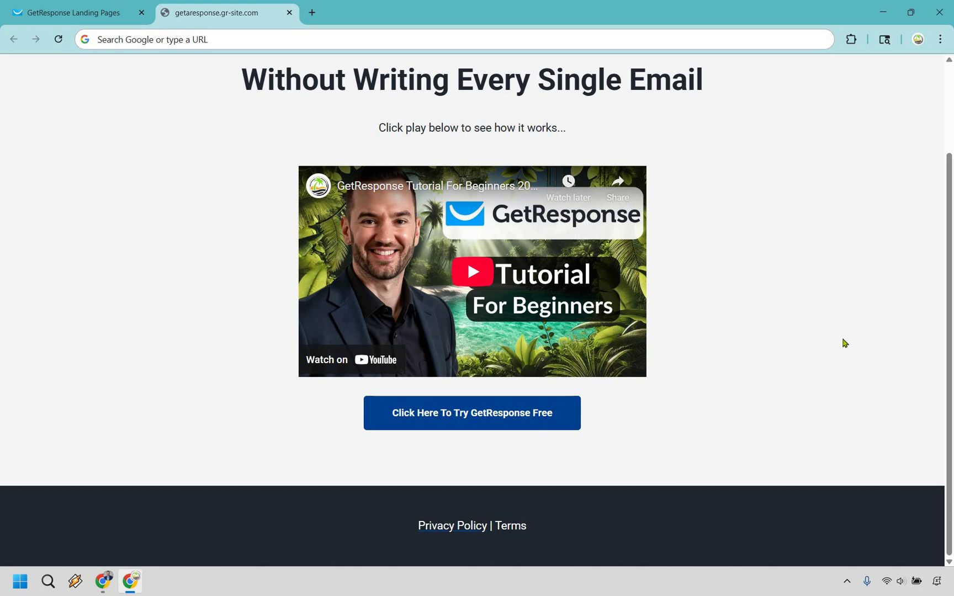
scroll(844, 343, up, 2)
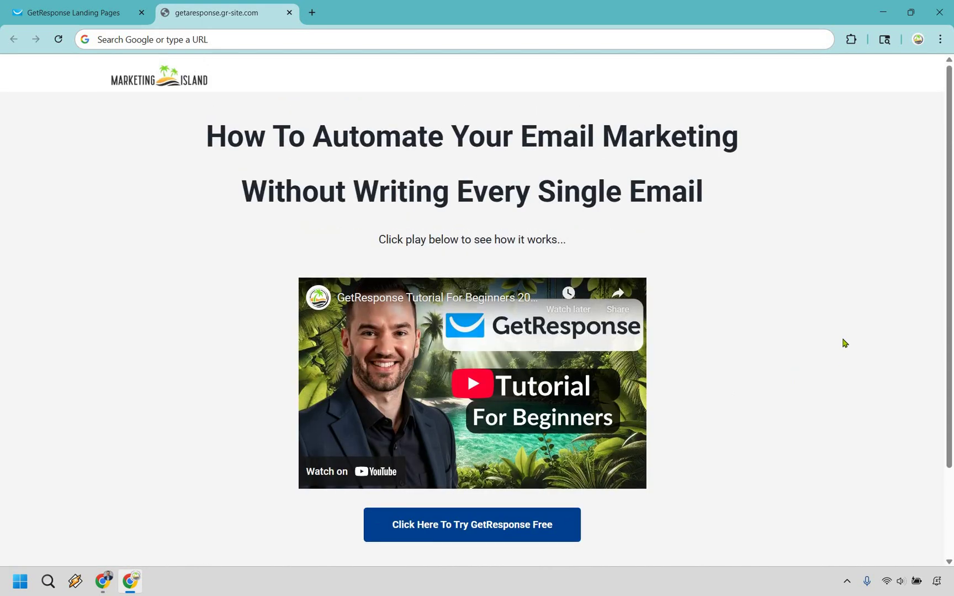